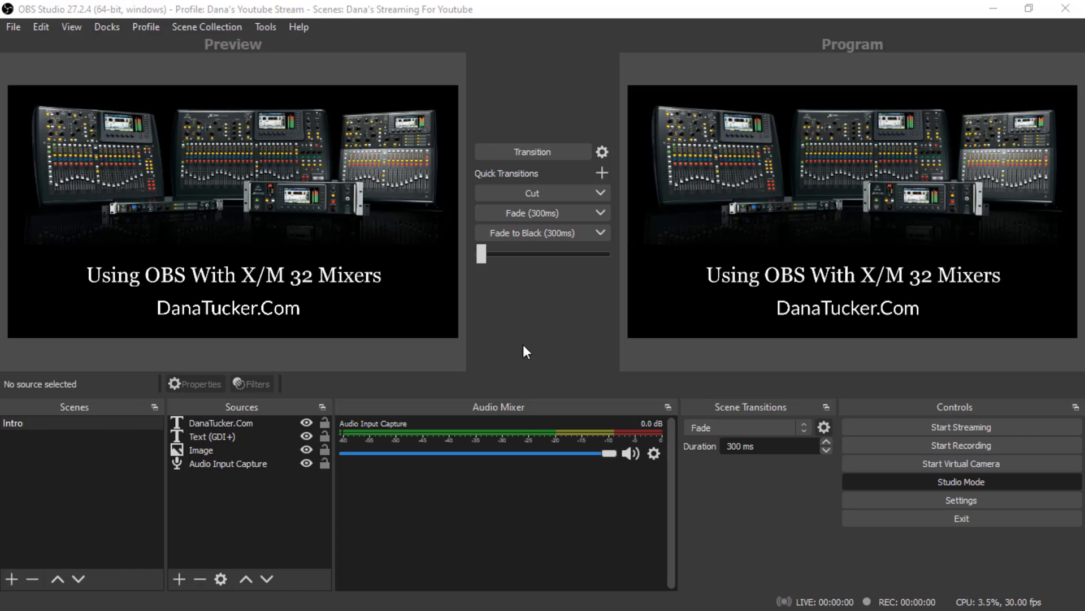
# - Review the addable audio filter types and the VST 2.x Plug-in, Limiter and Compressor settings of Audio Input Capture
pyautogui.click(653, 454)
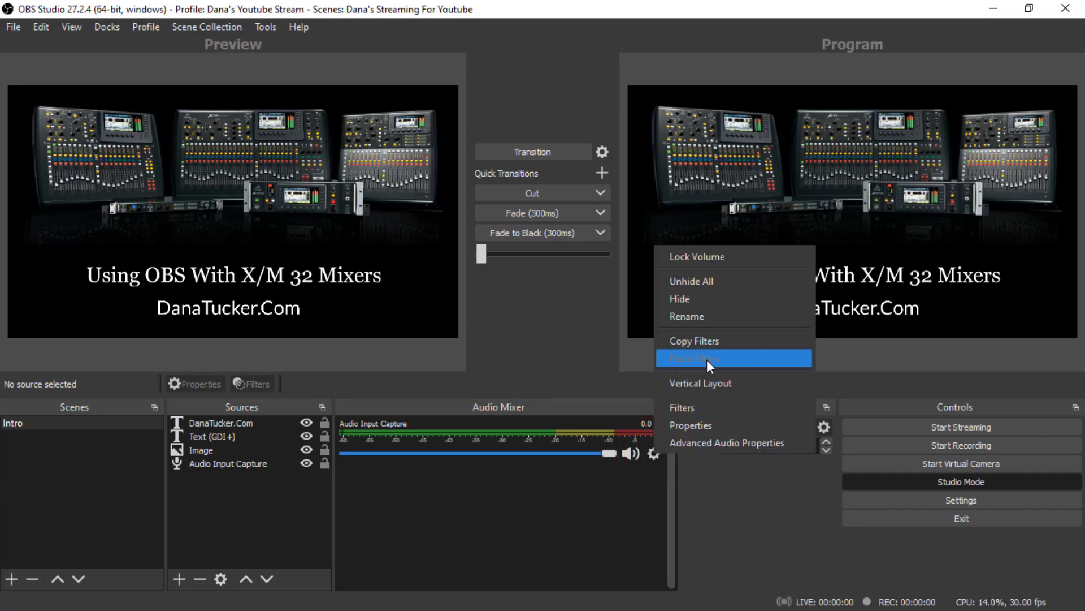
pyautogui.click(689, 408)
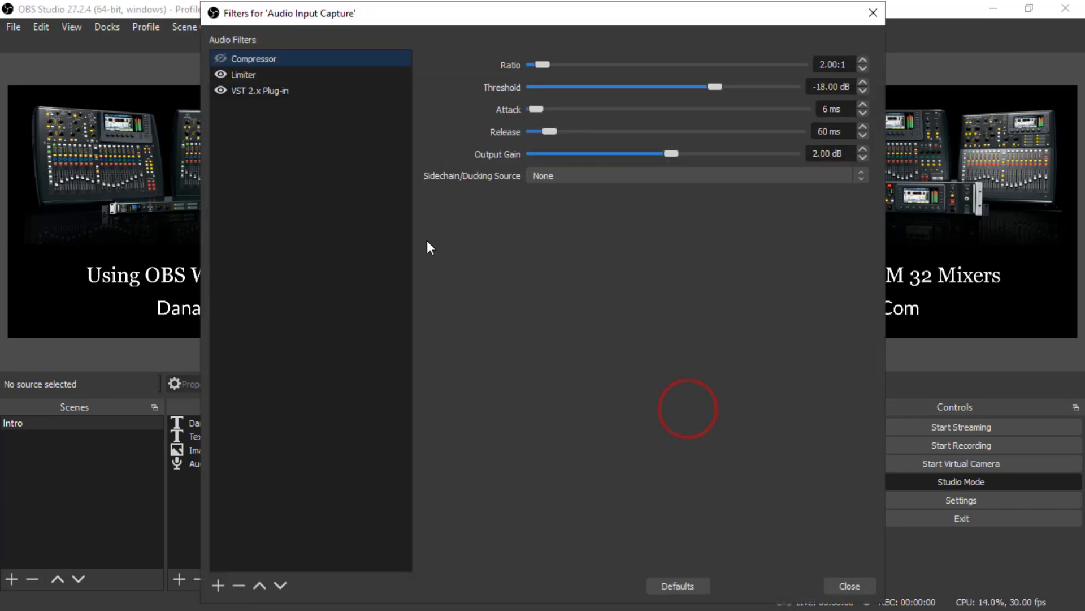
pyautogui.click(218, 584)
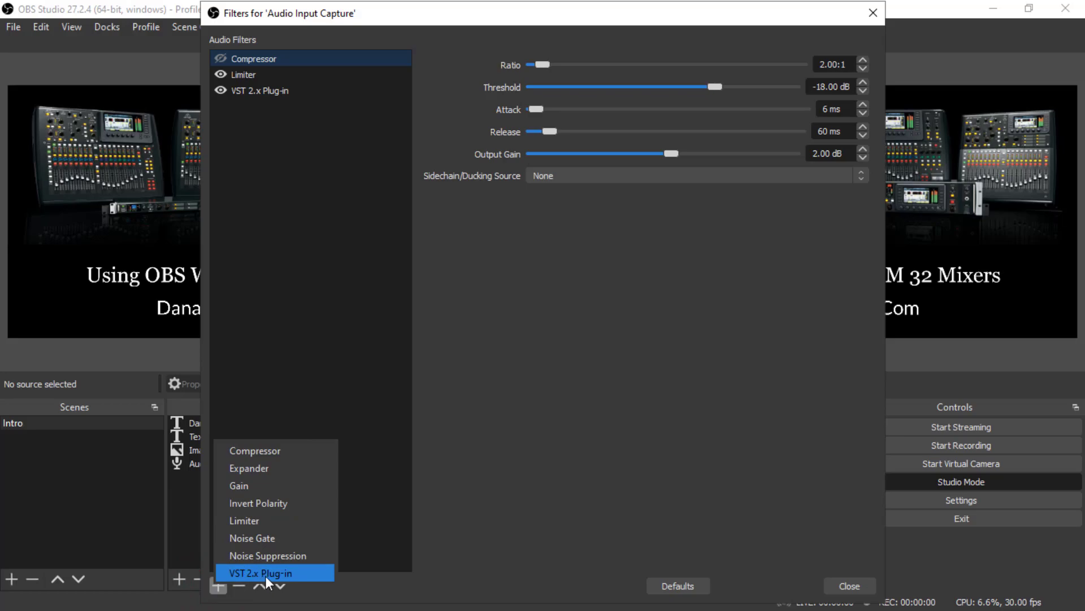
pyautogui.click(386, 460)
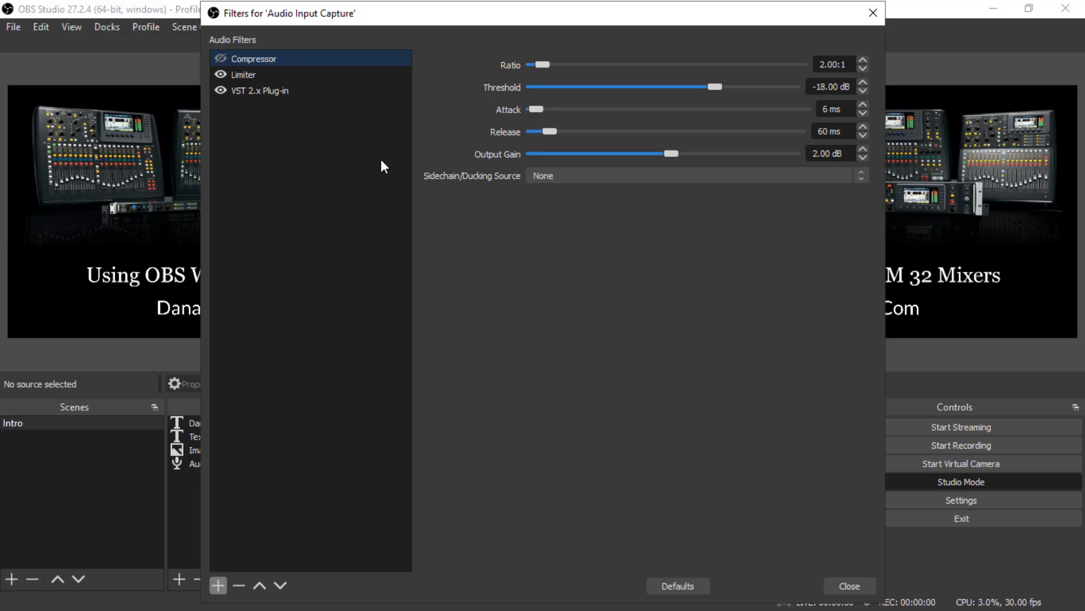
pyautogui.click(251, 92)
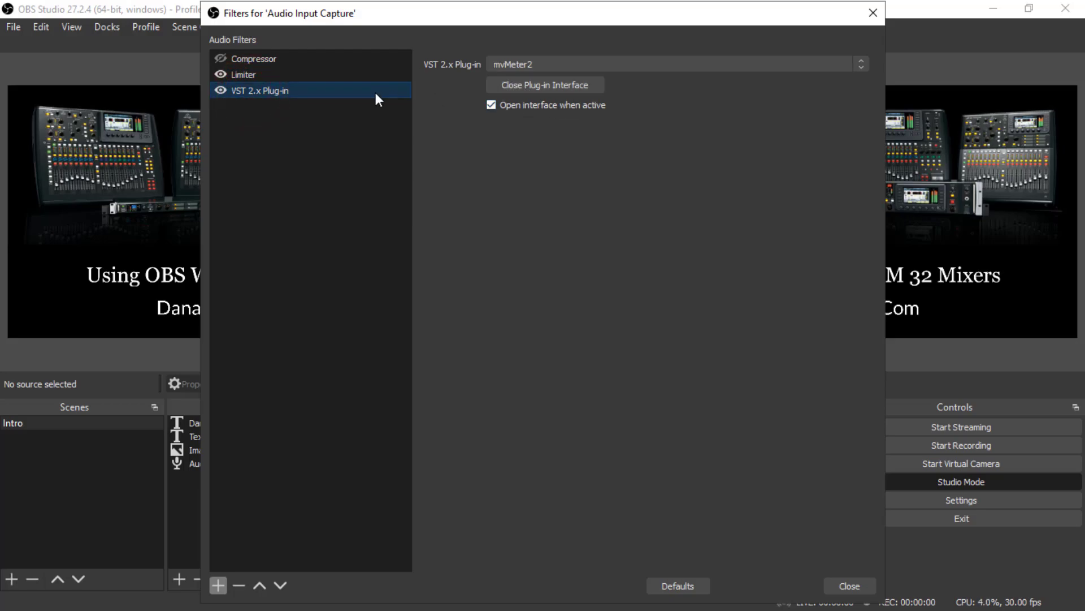
pyautogui.click(244, 76)
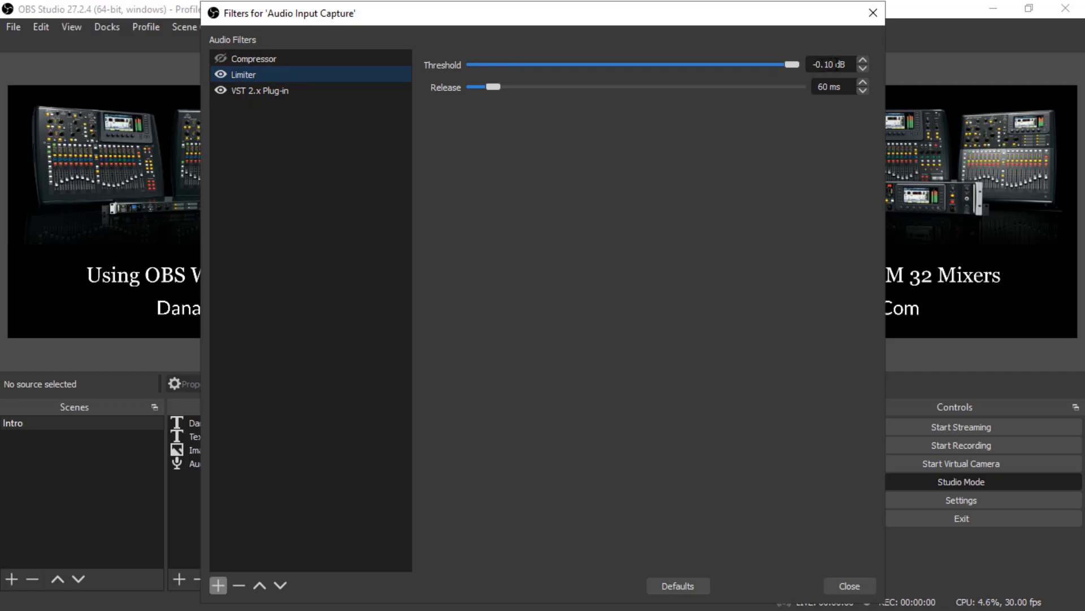
pyautogui.click(253, 60)
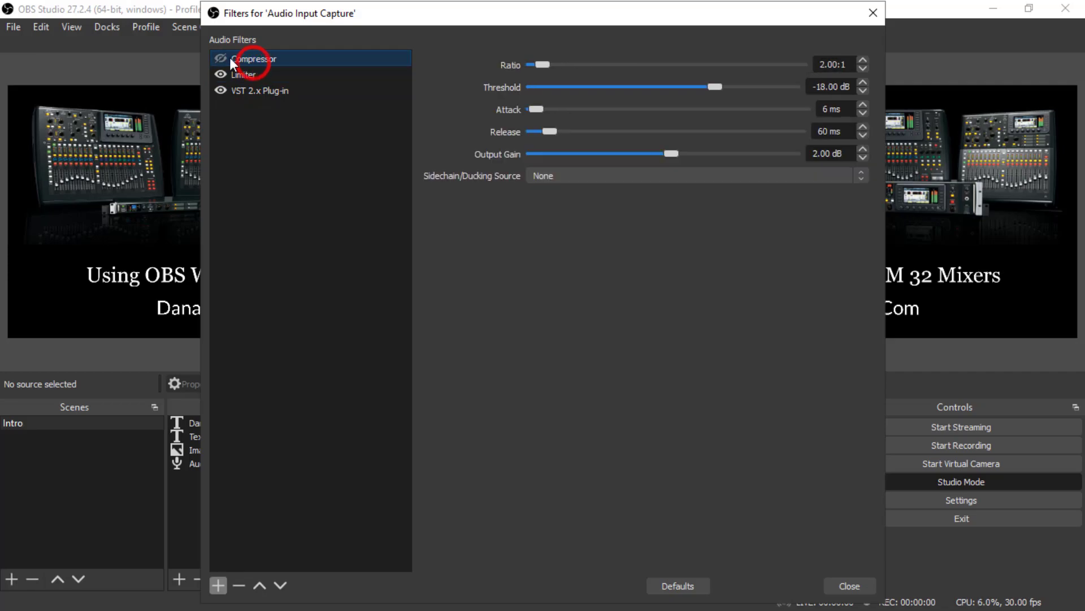
pyautogui.click(531, 285)
pyautogui.click(874, 13)
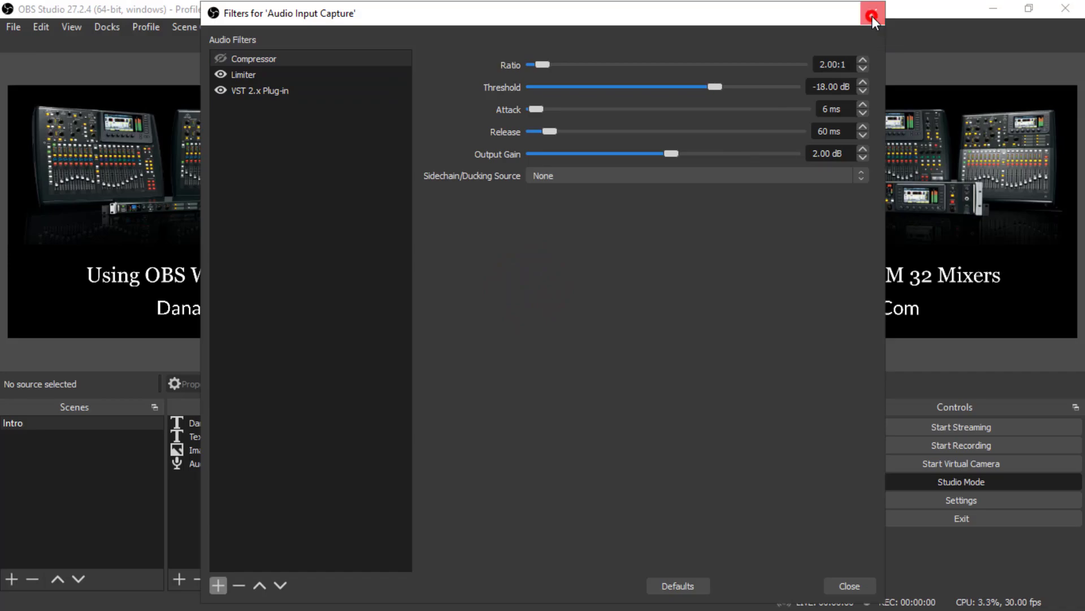
# - Check which device is assigned in the properties of the Audio Input Capture source and accept the settings
pyautogui.click(654, 454)
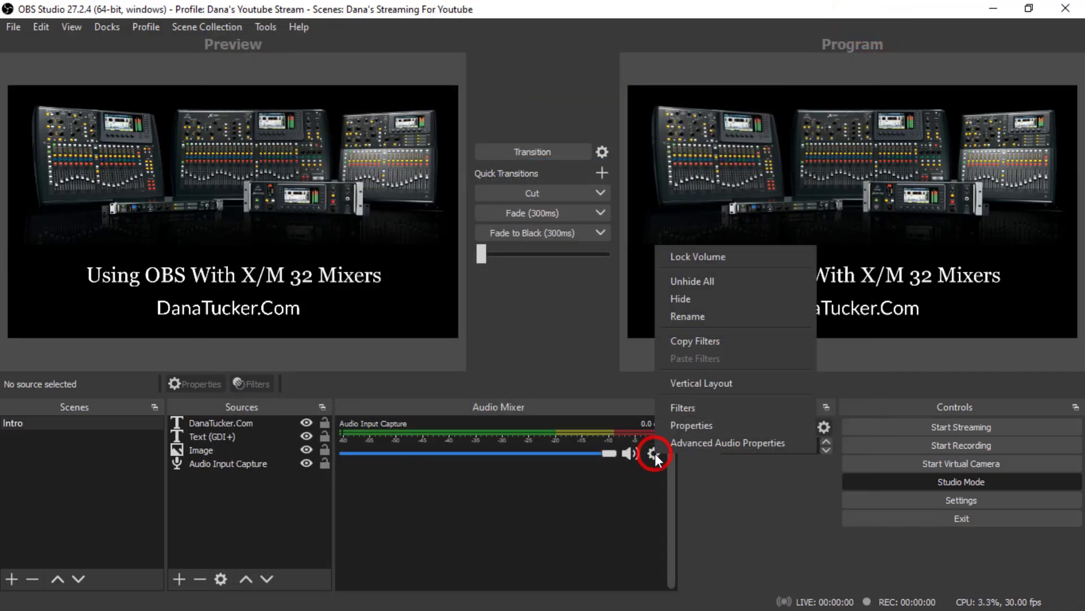
pyautogui.click(690, 429)
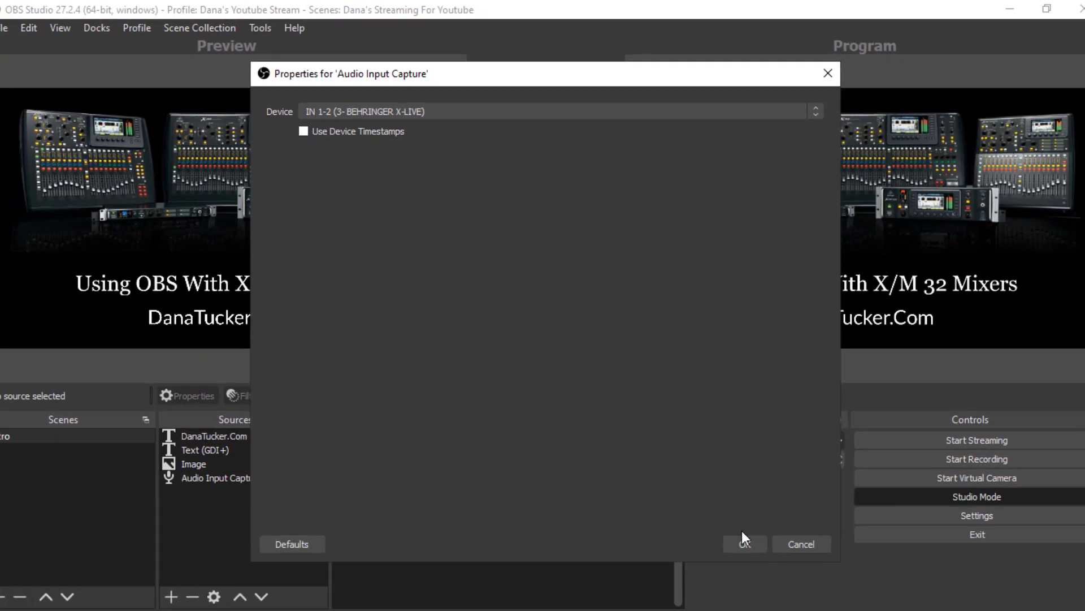
pyautogui.click(744, 541)
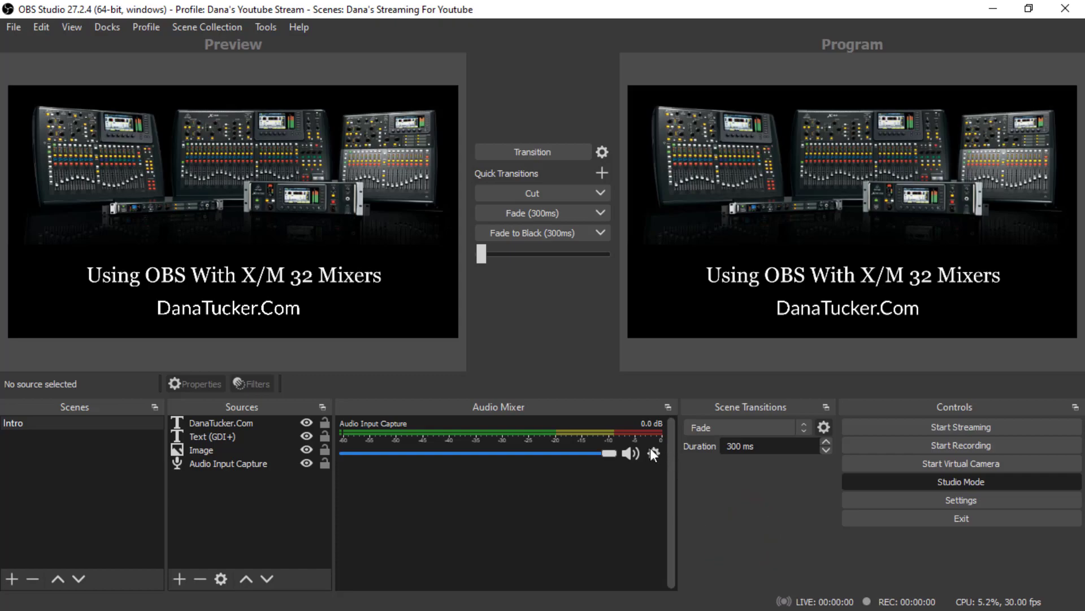
# - Examine the Advanced Audio Properties of Audio Input Capture, including the available Audio Monitoring options
pyautogui.click(654, 453)
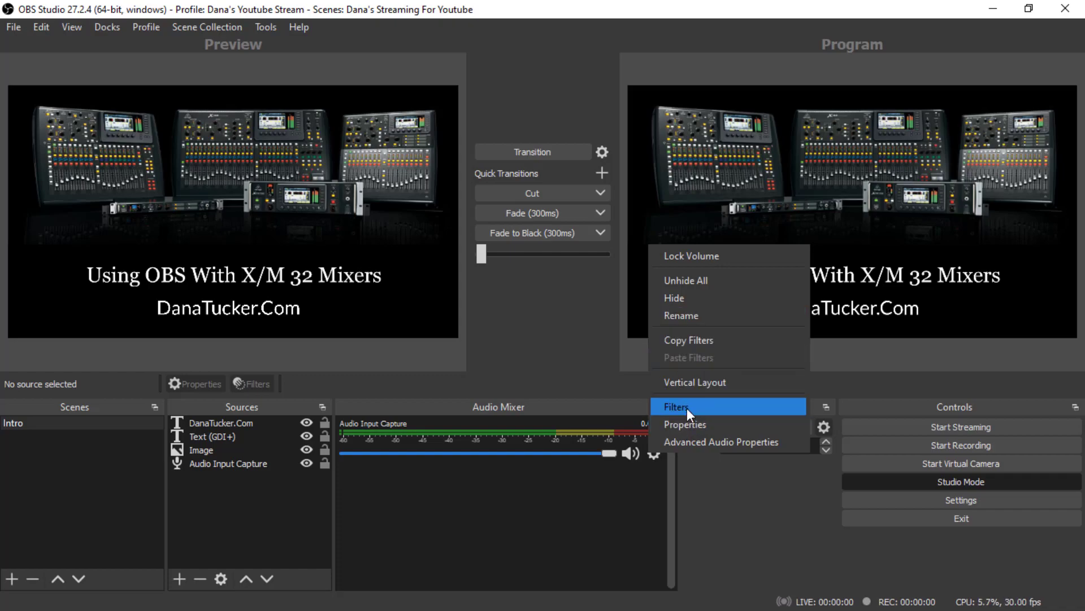
pyautogui.click(697, 442)
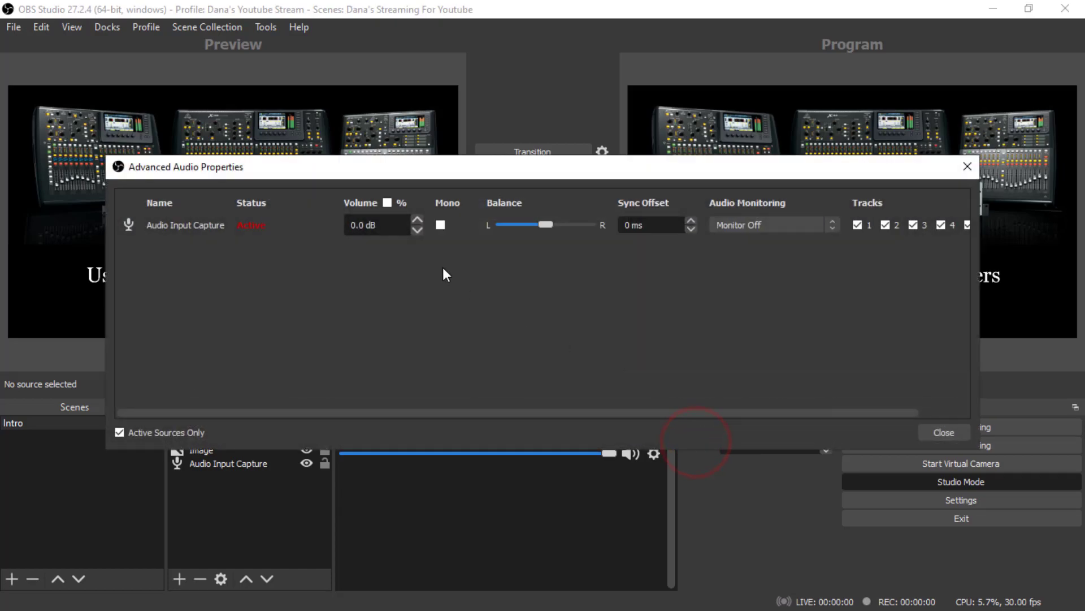
pyautogui.click(755, 226)
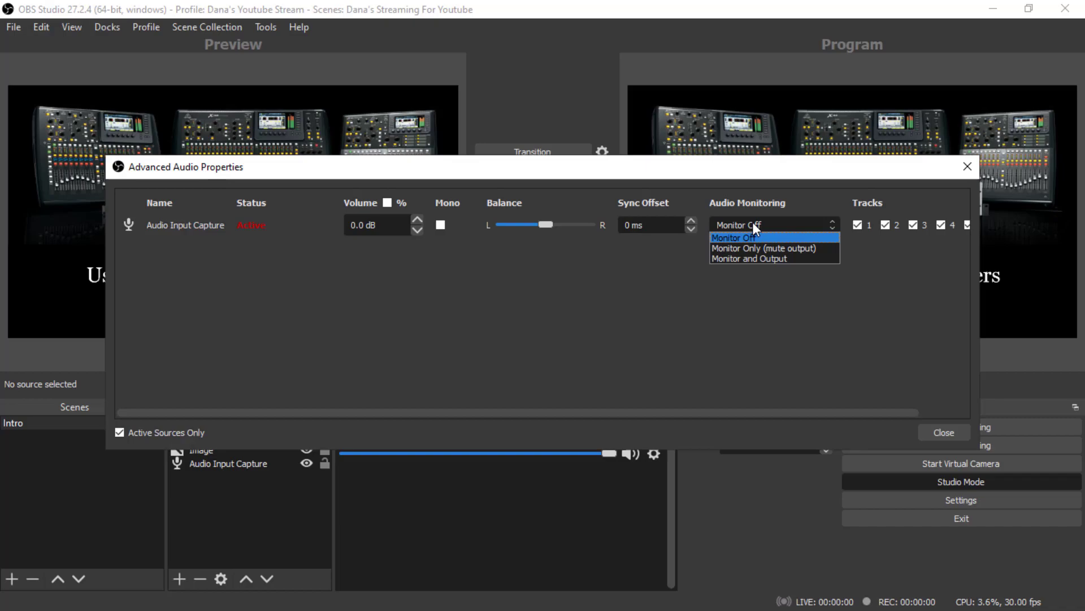
pyautogui.click(846, 311)
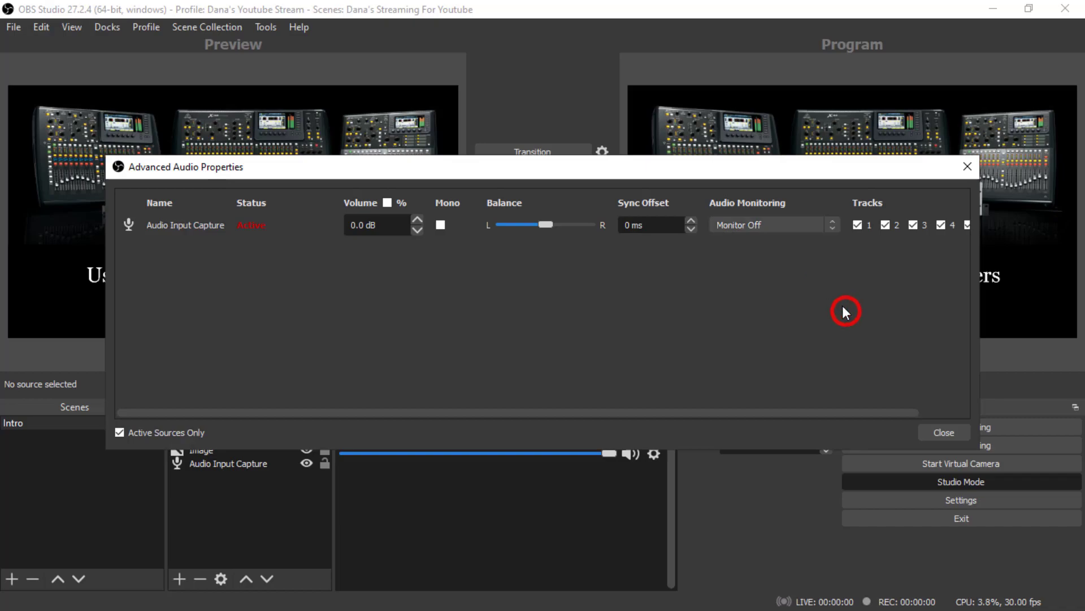
pyautogui.click(968, 167)
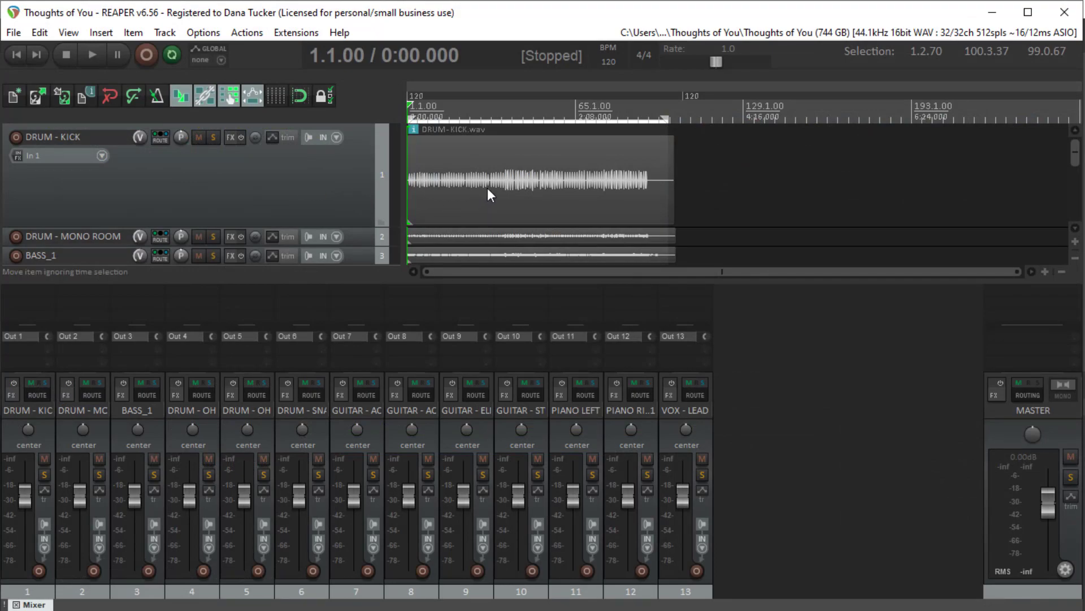
# - Check the audio system, ASIO driver, input range and output range in REAPER's audio device preferences and accept them
pyautogui.scroll(-3, 494, 183)
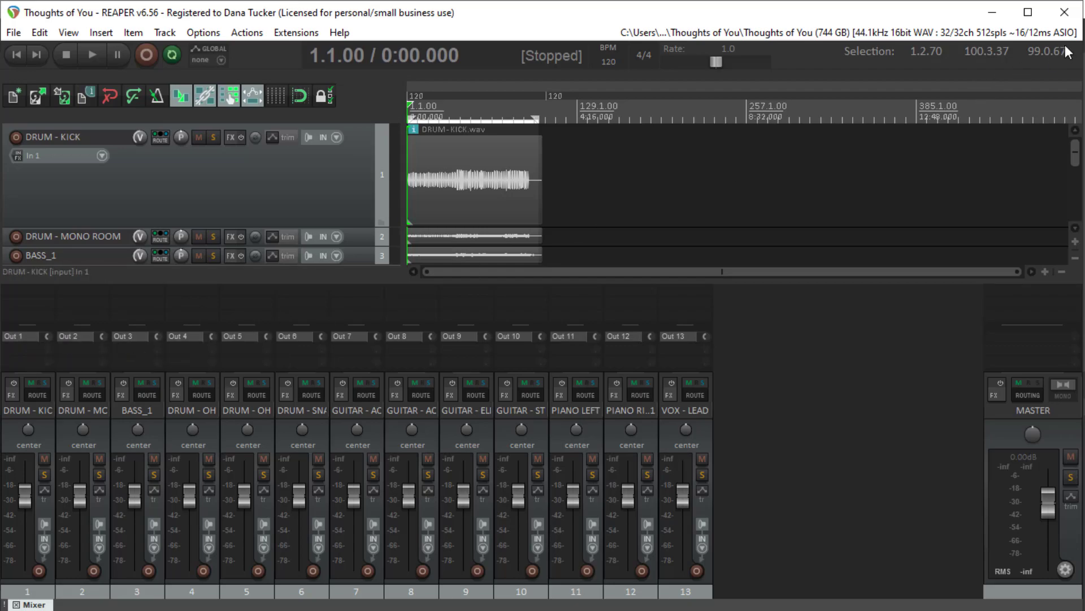
pyautogui.click(1052, 33)
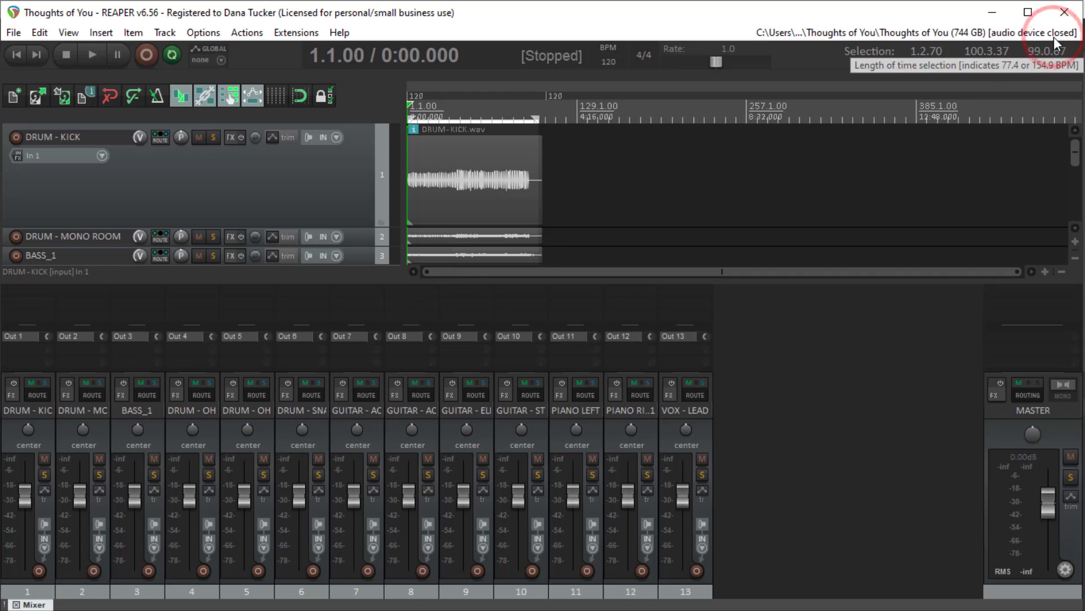
pyautogui.click(1052, 33)
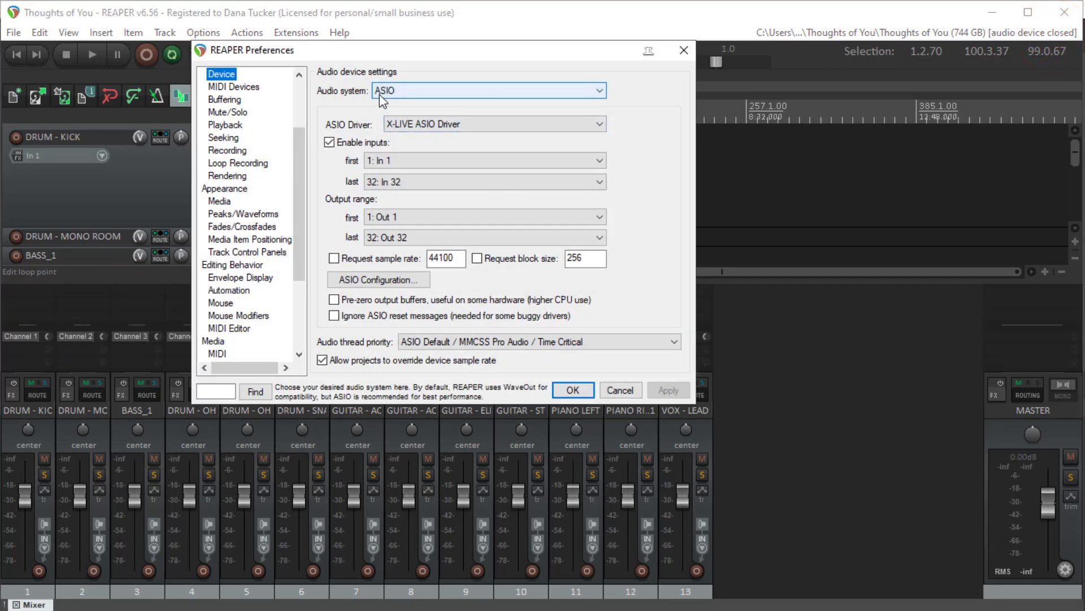
pyautogui.click(570, 391)
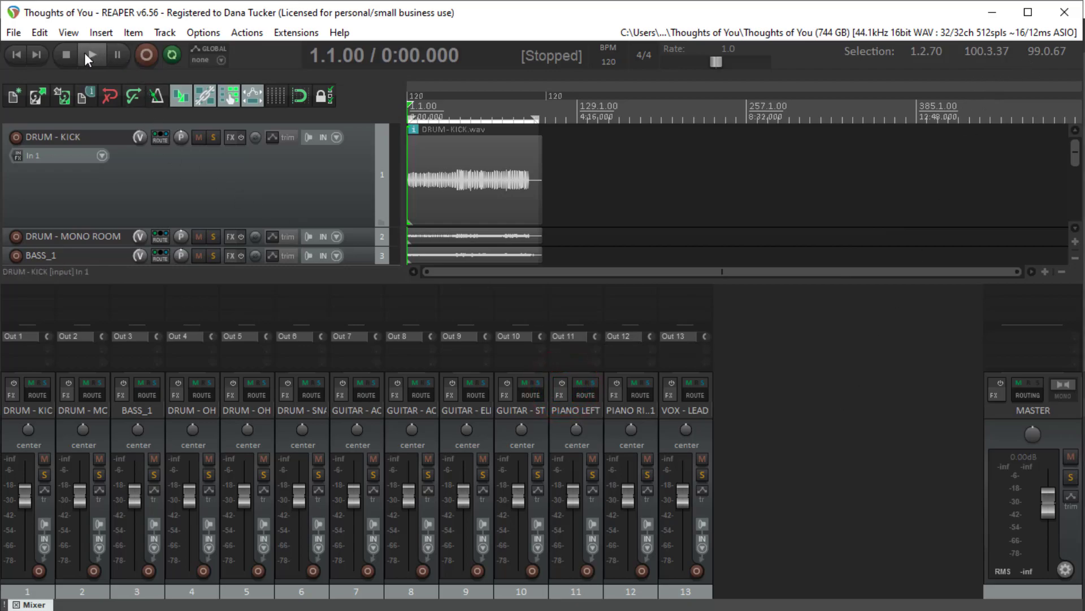
# - Start playback of the multitrack project from the beginning
pyautogui.click(169, 55)
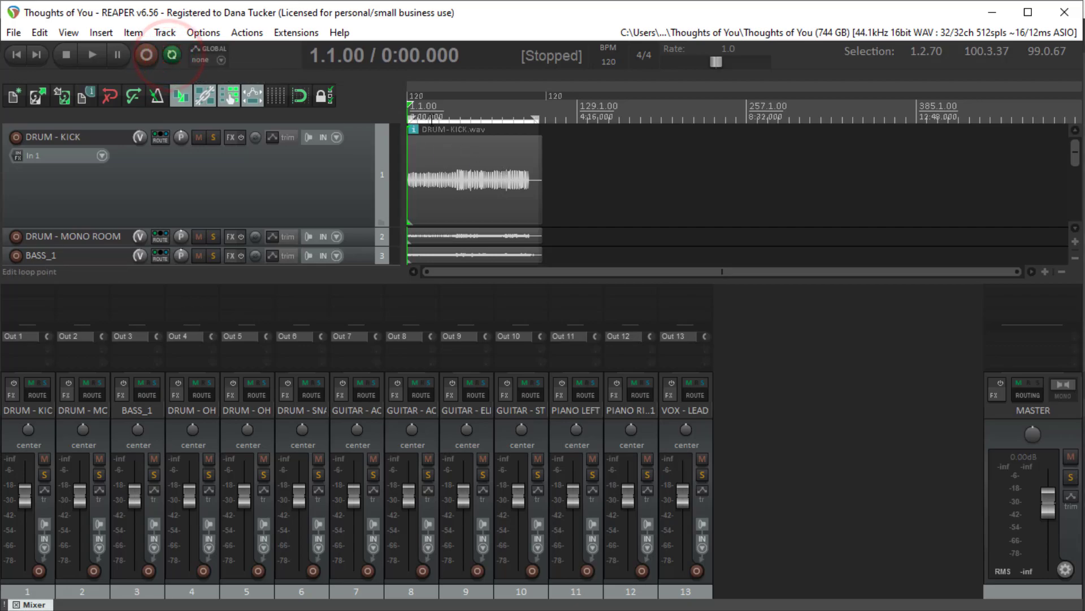
pyautogui.click(91, 54)
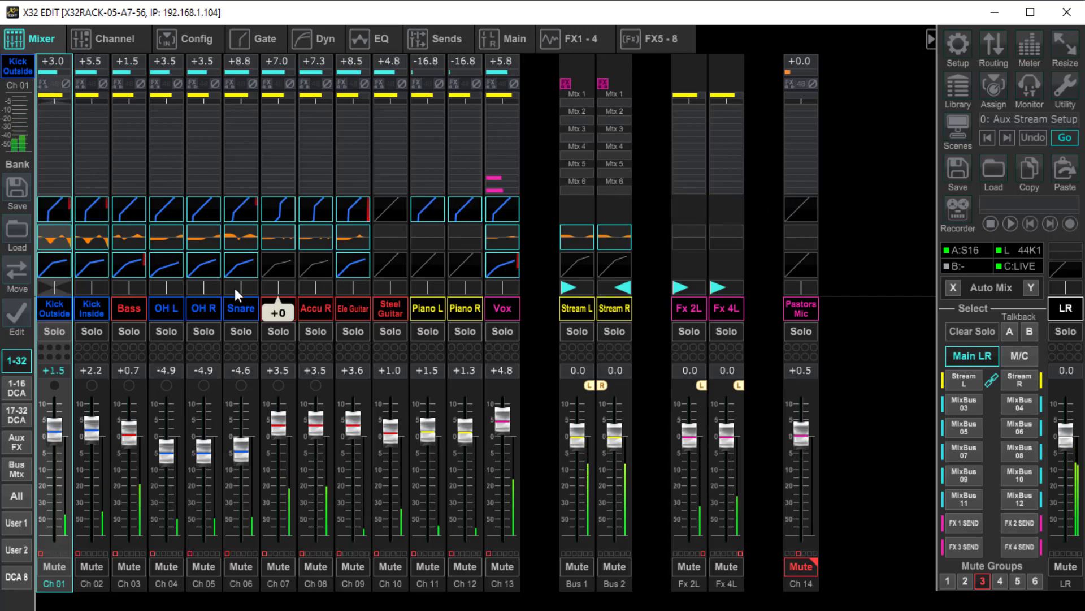
# - Add MixBus 03 directly after Pastors Mic in the 1-32 bank layout and take it out again
pyautogui.click(14, 315)
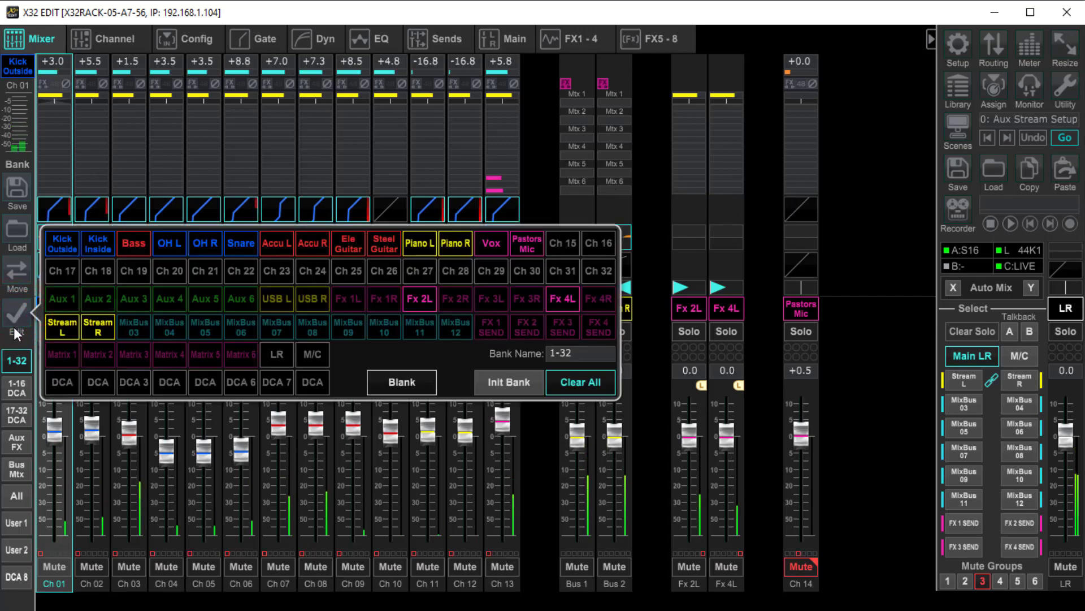
pyautogui.click(17, 367)
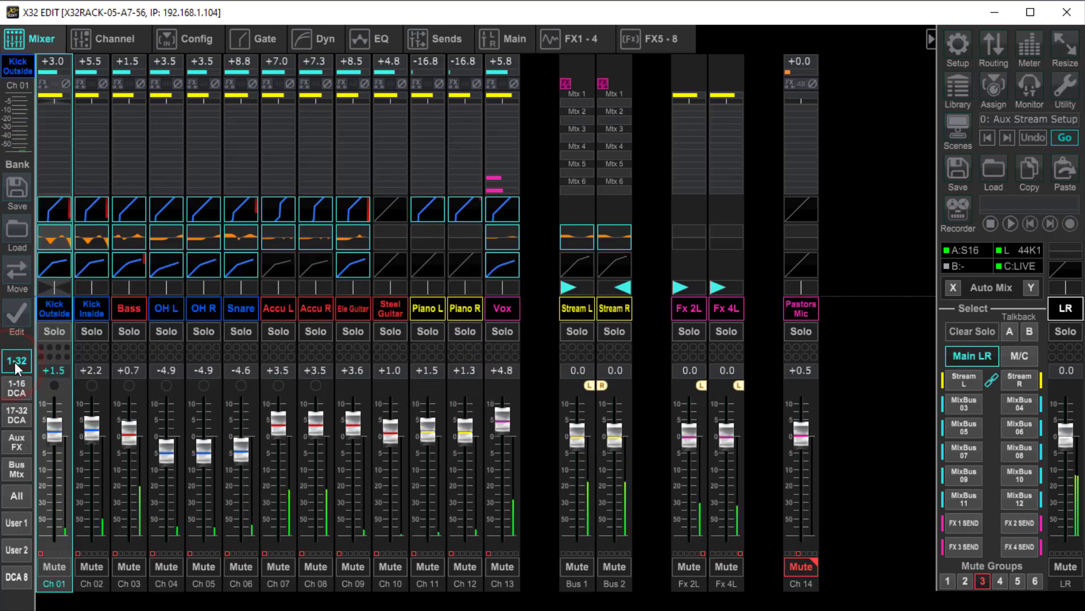
pyautogui.click(15, 315)
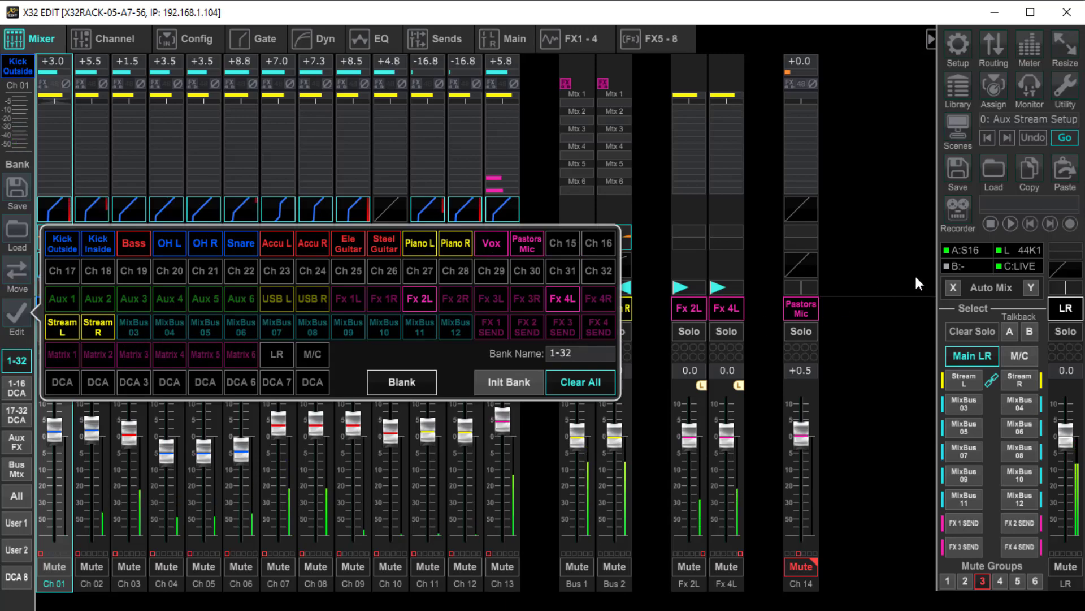
pyautogui.click(137, 331)
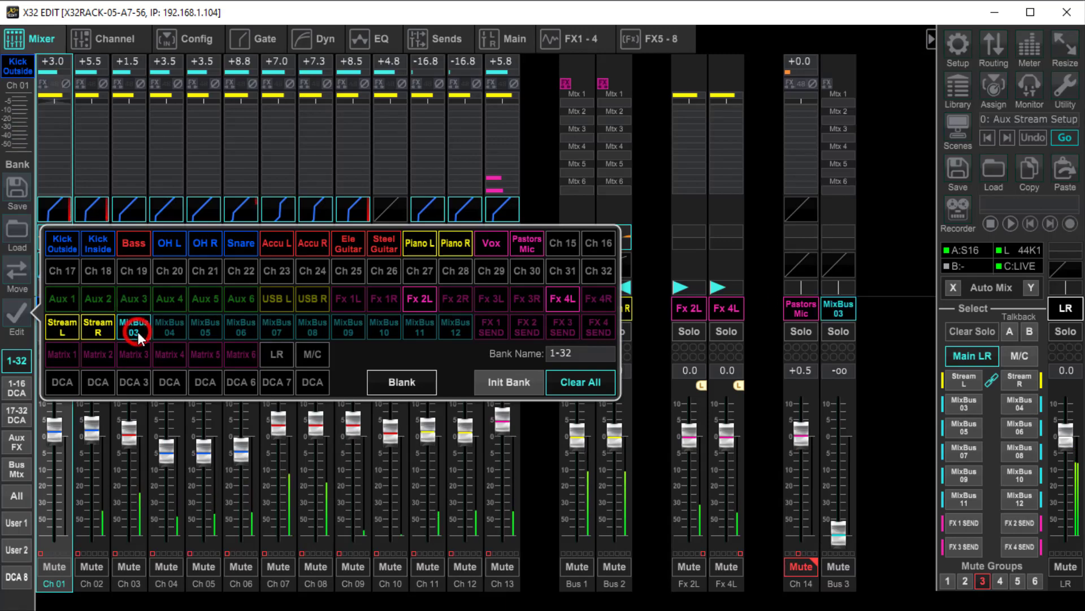
pyautogui.click(137, 332)
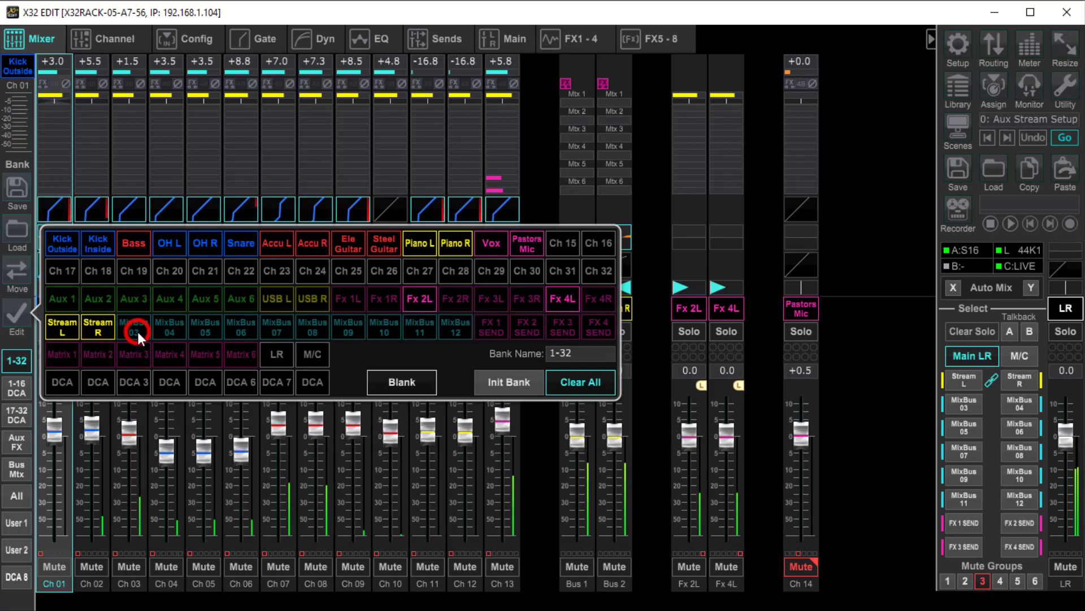
# - Add a blank strip followed by MixBus 03 to the end of the 1-32 bank
pyautogui.click(390, 383)
pyautogui.click(135, 325)
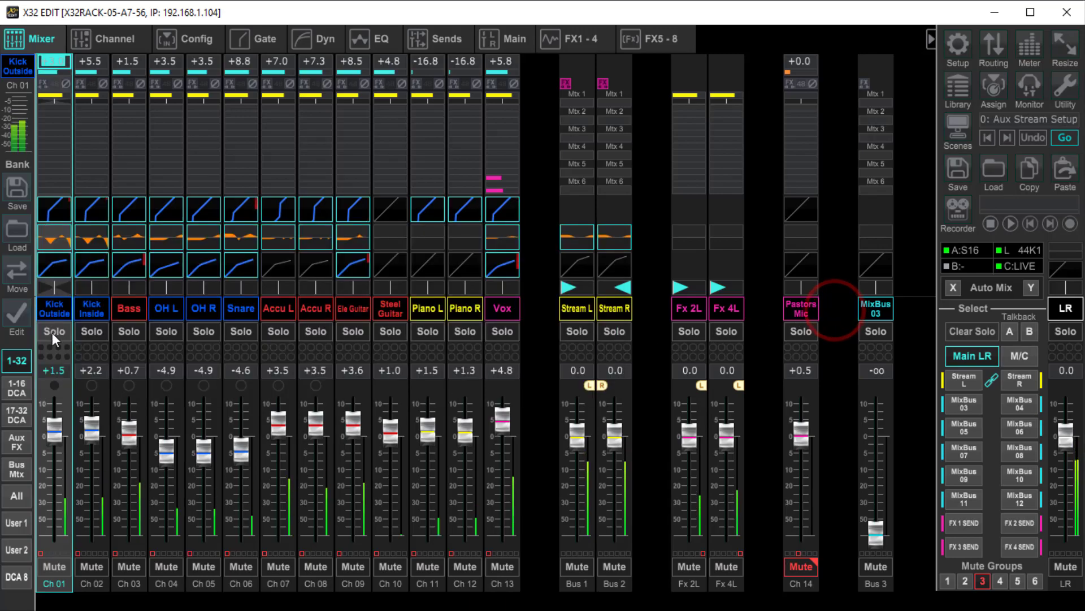
# - Remove MixBus 03 from the 1-32 bank and look over the bank editor's initialize and clear options
pyautogui.click(22, 317)
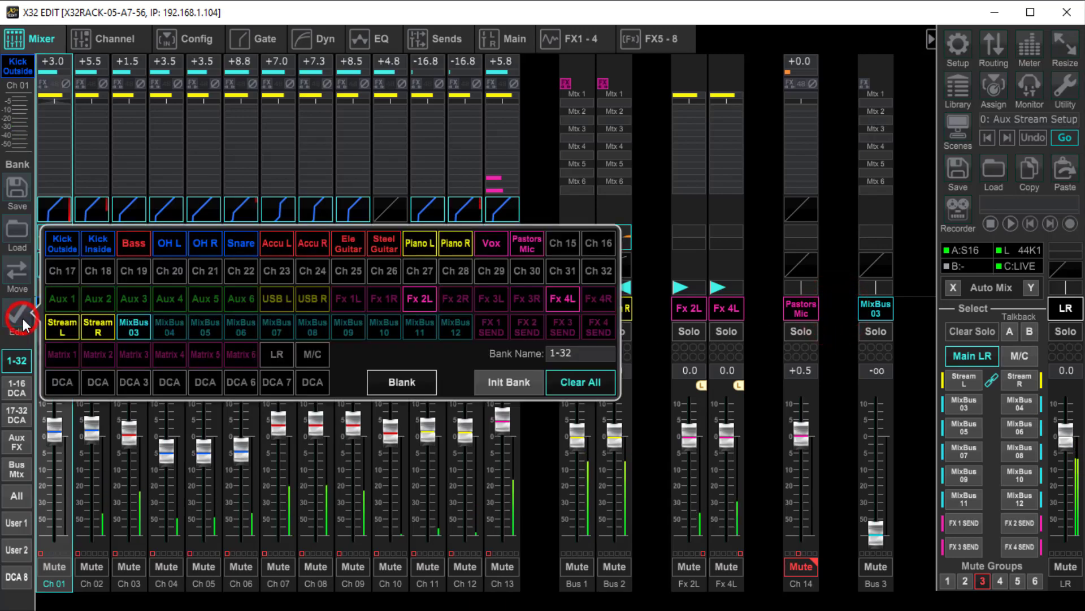
pyautogui.click(140, 334)
pyautogui.click(853, 381)
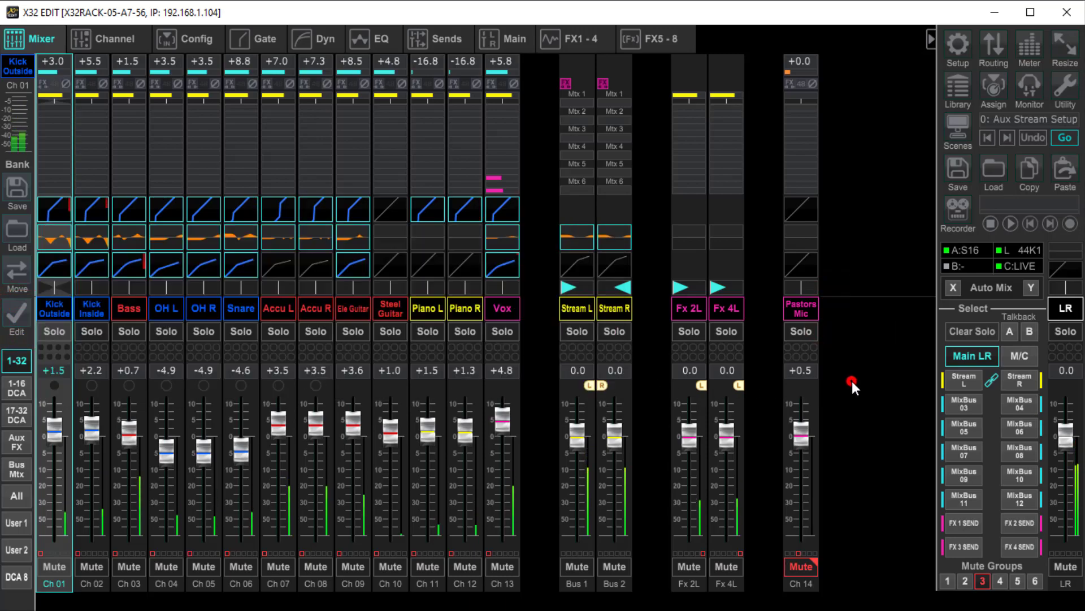
pyautogui.click(20, 314)
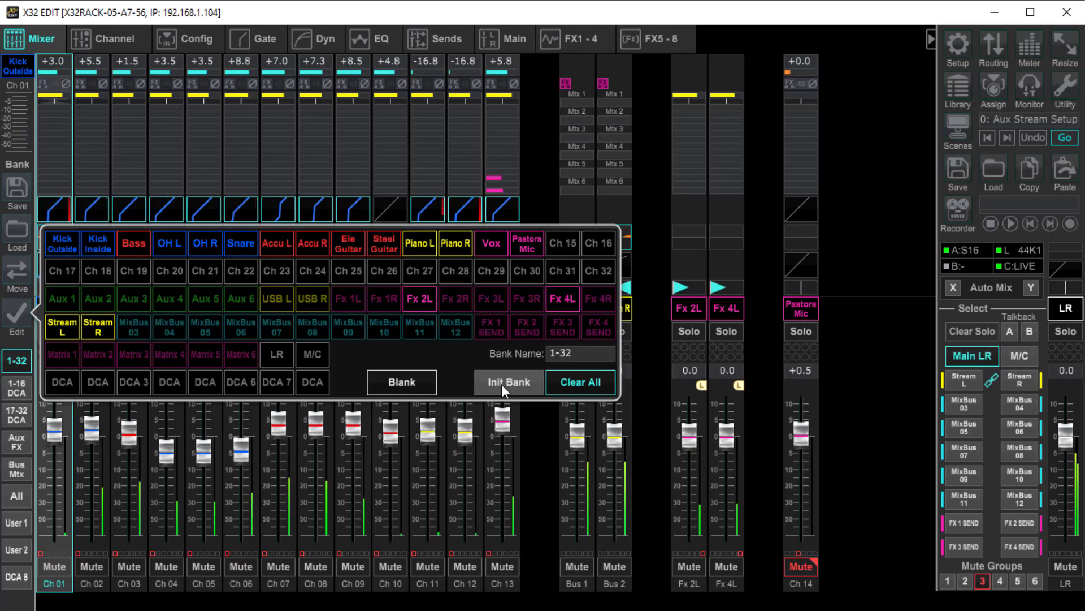
pyautogui.click(884, 306)
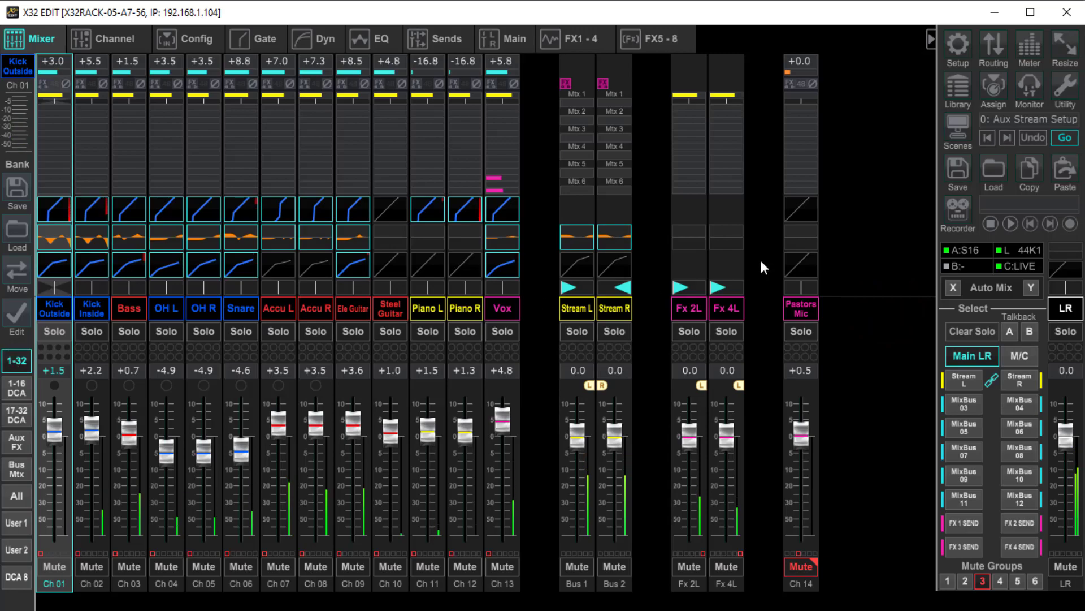
# - Examine the input routing of channels 1-32, including the Card and User In source blocks
pyautogui.click(994, 48)
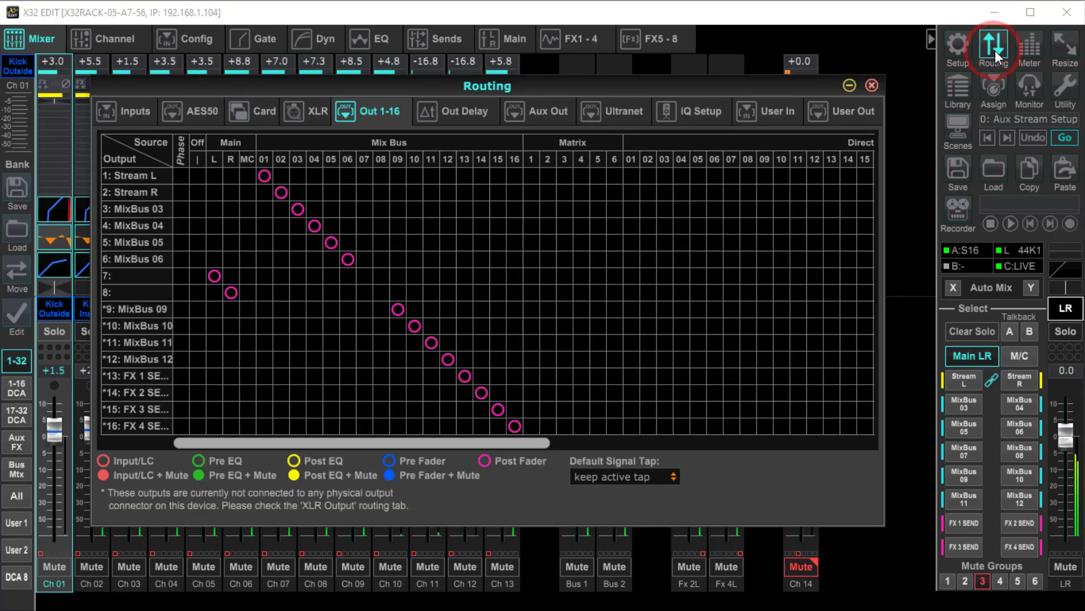
pyautogui.click(140, 116)
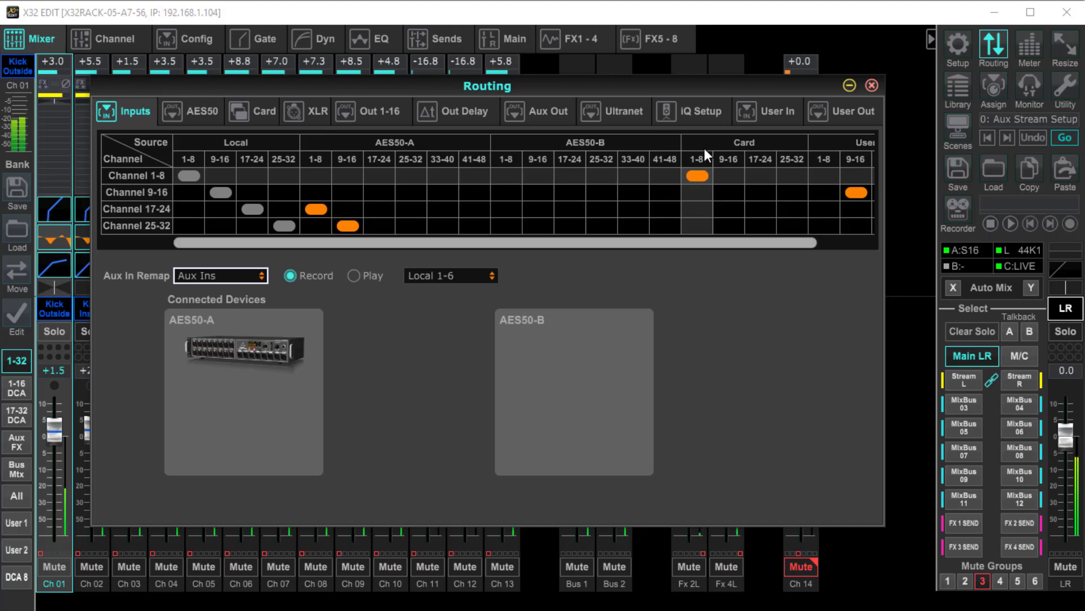
pyautogui.click(130, 113)
pyautogui.moveTo(675, 242); pyautogui.dragTo(732, 243)
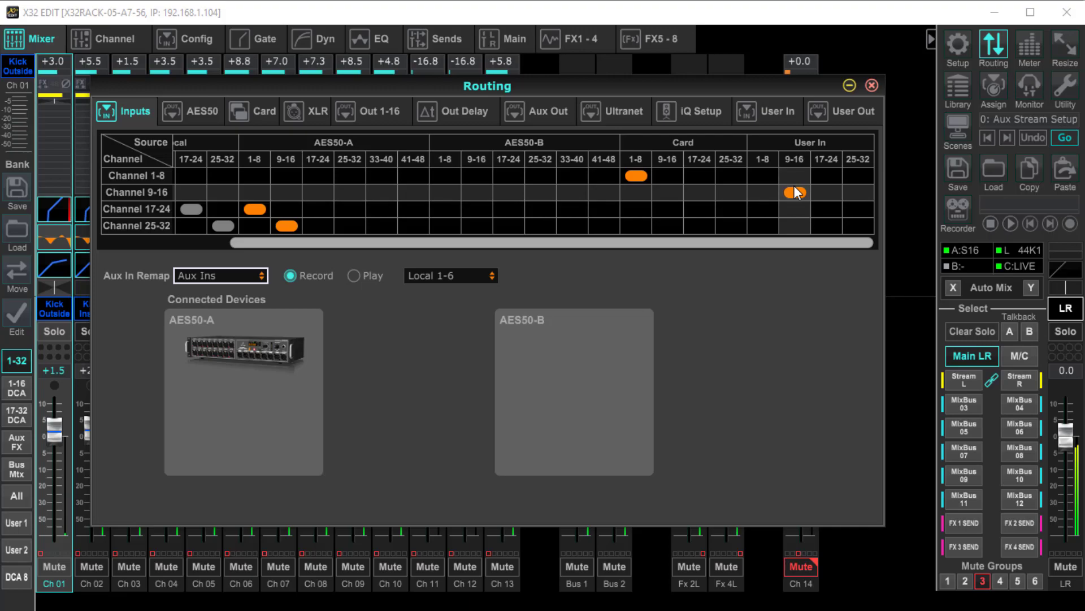
# - In the User In routing, switch inputs 9, 10 and 11 of the Card 9-16 patch to Off
pyautogui.click(778, 113)
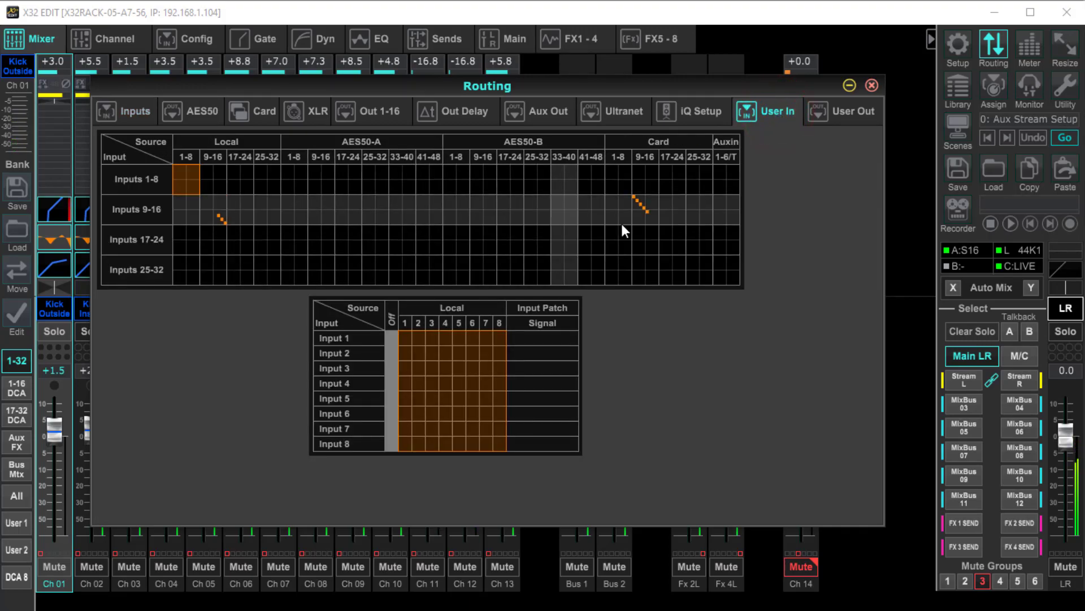
pyautogui.click(642, 204)
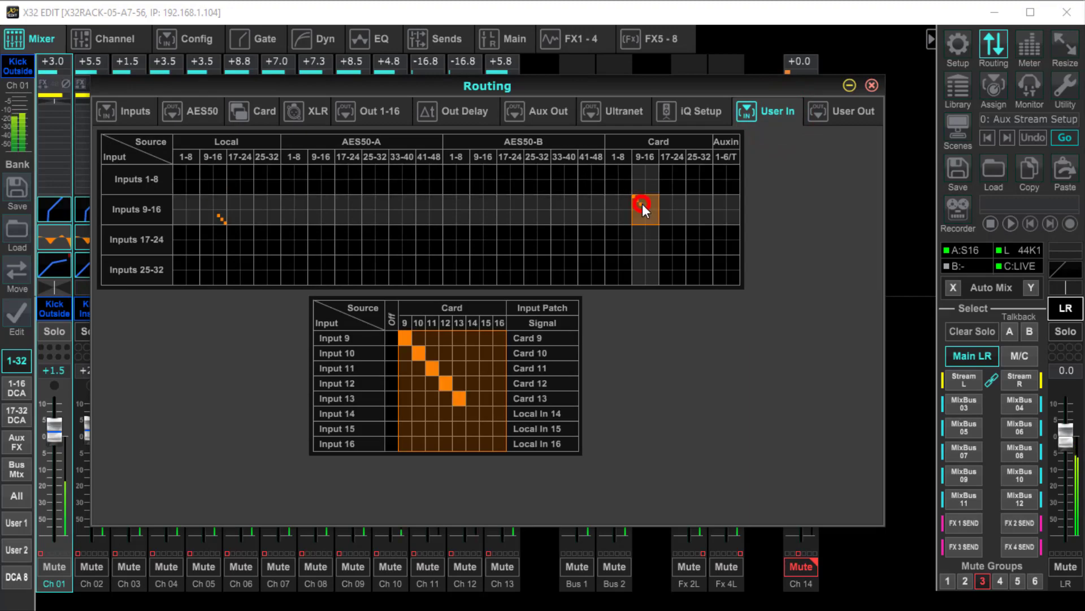
pyautogui.click(390, 339)
pyautogui.click(389, 354)
pyautogui.click(392, 369)
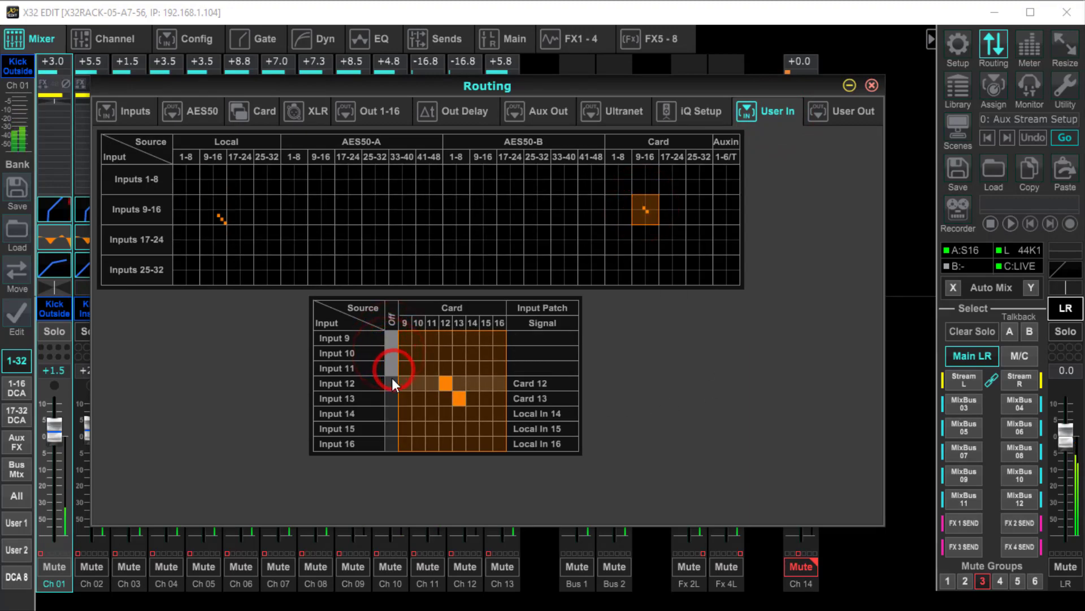
# - Patch User In inputs 9, 10 and 11 to Card 9, 10 and 11, and show the Local 9-16 patch for inputs 9-16
pyautogui.click(405, 339)
pyautogui.click(417, 354)
pyautogui.click(434, 367)
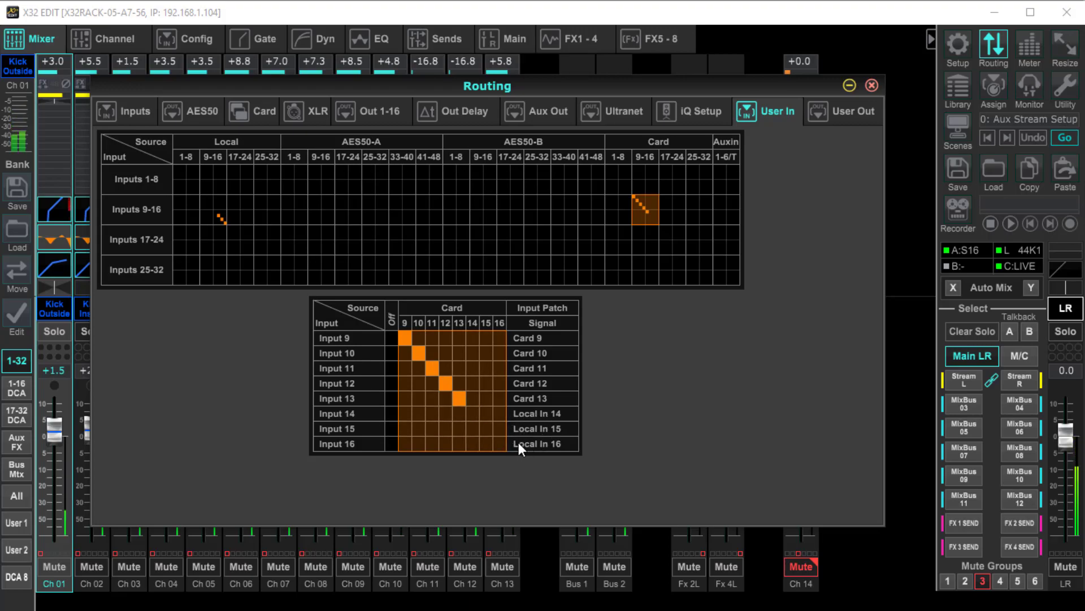
pyautogui.click(222, 142)
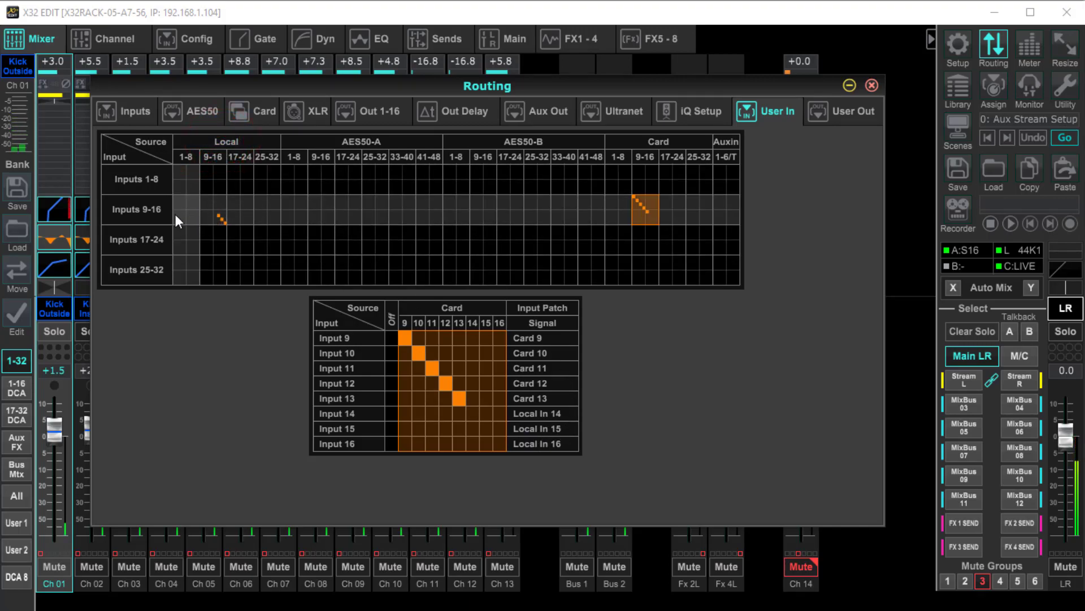
pyautogui.click(218, 220)
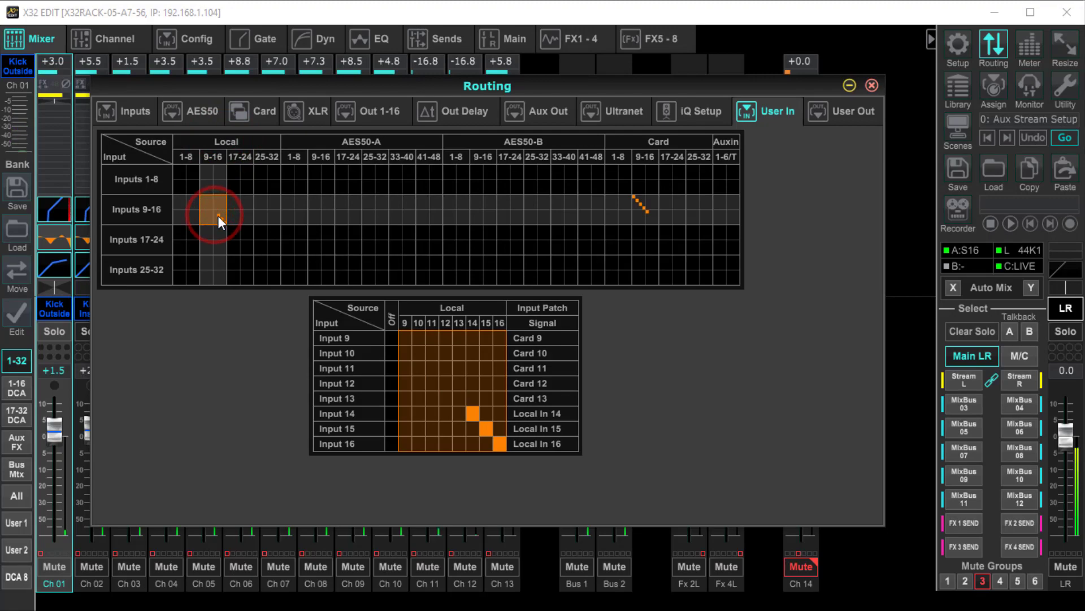
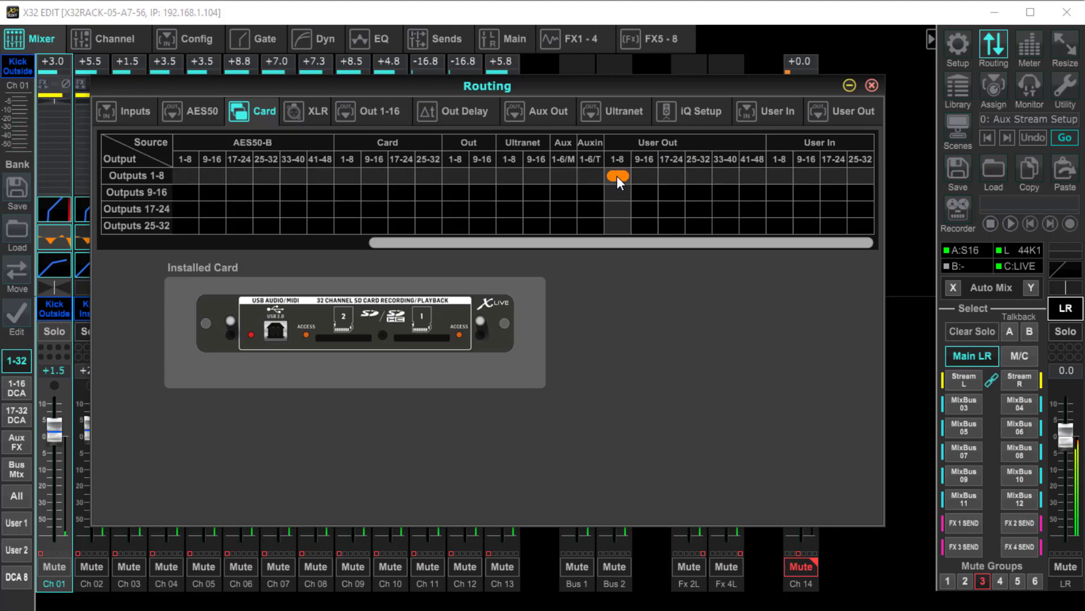
# - In the User Out routing, switch Outputs 1 and 2 of the Out 1-8 patch to Off
pyautogui.click(850, 114)
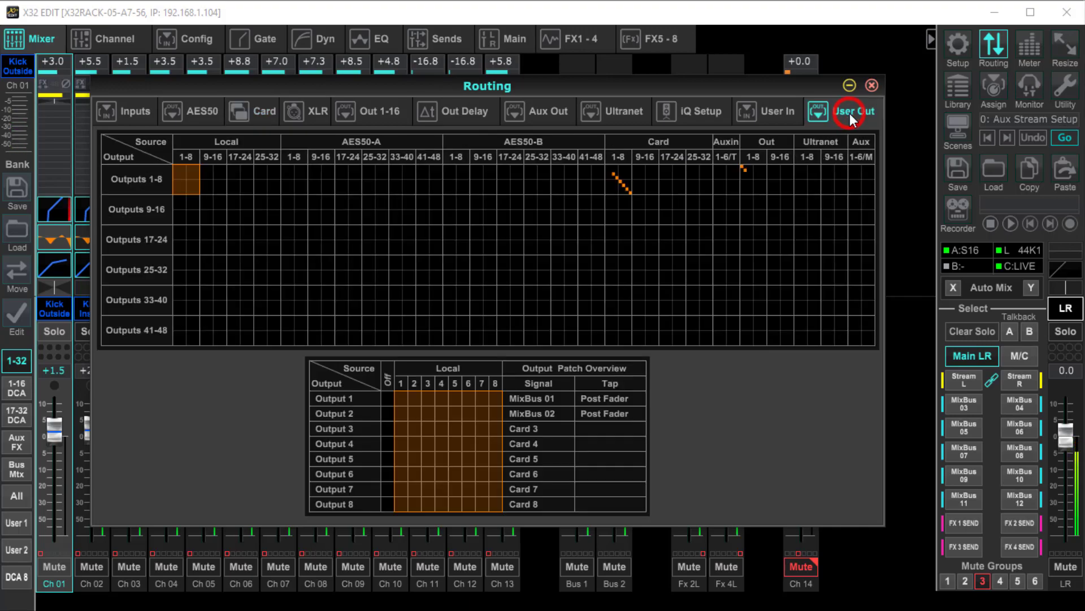
pyautogui.click(751, 178)
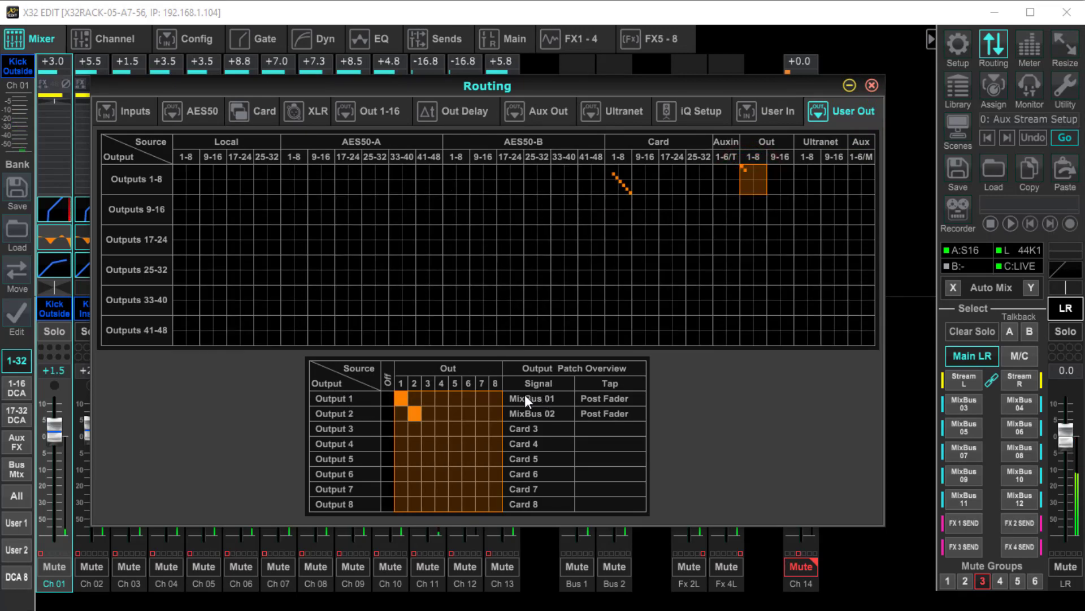
pyautogui.click(388, 399)
pyautogui.click(388, 413)
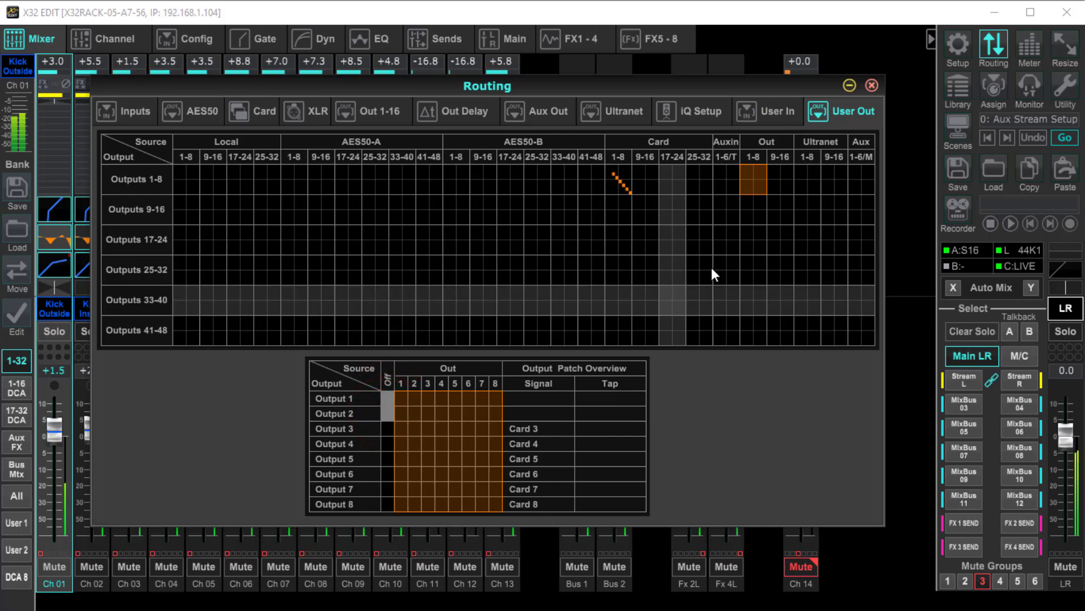
# - Patch User Out Output 9 to Out 1 and switch it back to Off
pyautogui.click(756, 208)
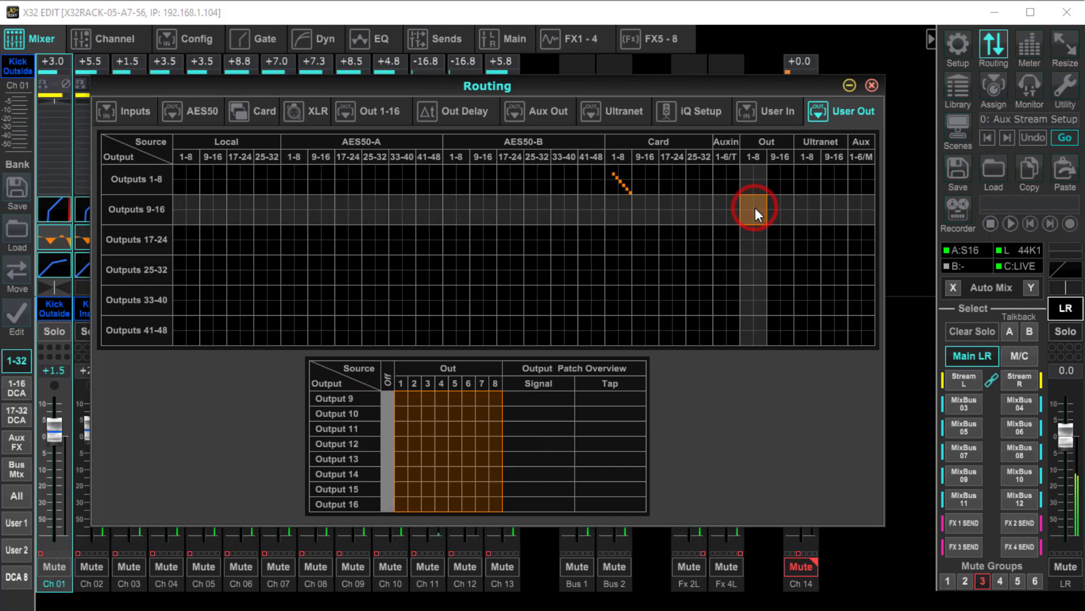
pyautogui.click(400, 398)
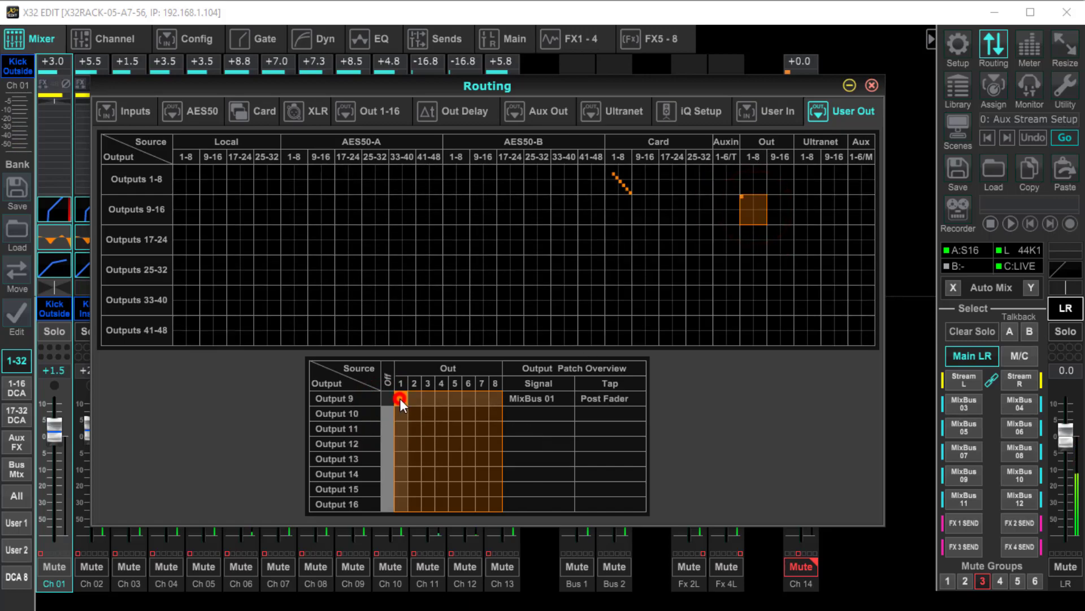
pyautogui.click(387, 398)
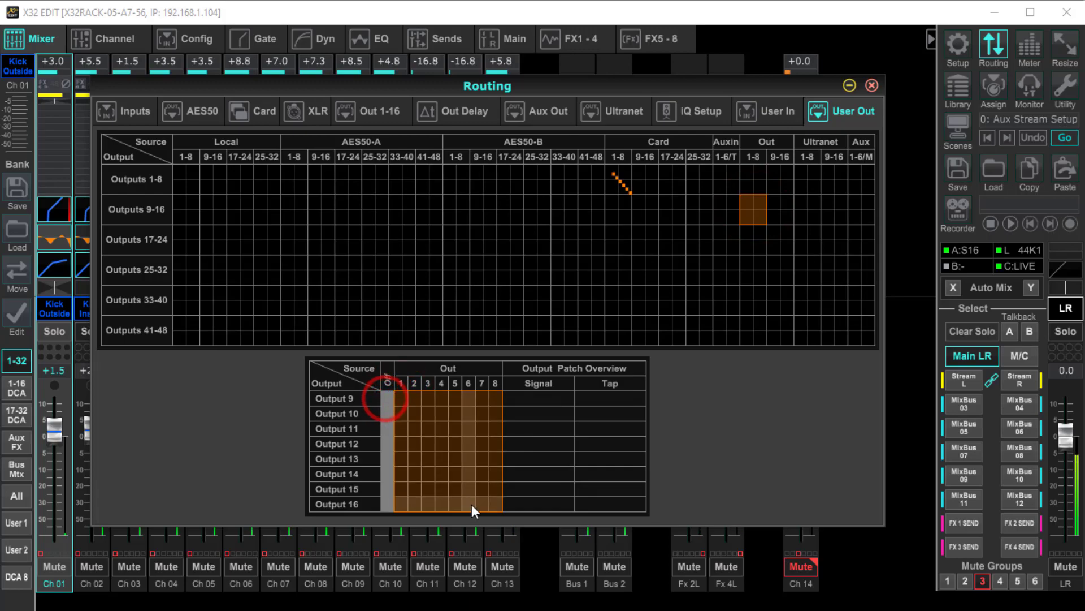
# - Patch User Out Outputs 15 and 16 to Out 7 and Out 8, and switch both off again
pyautogui.click(480, 485)
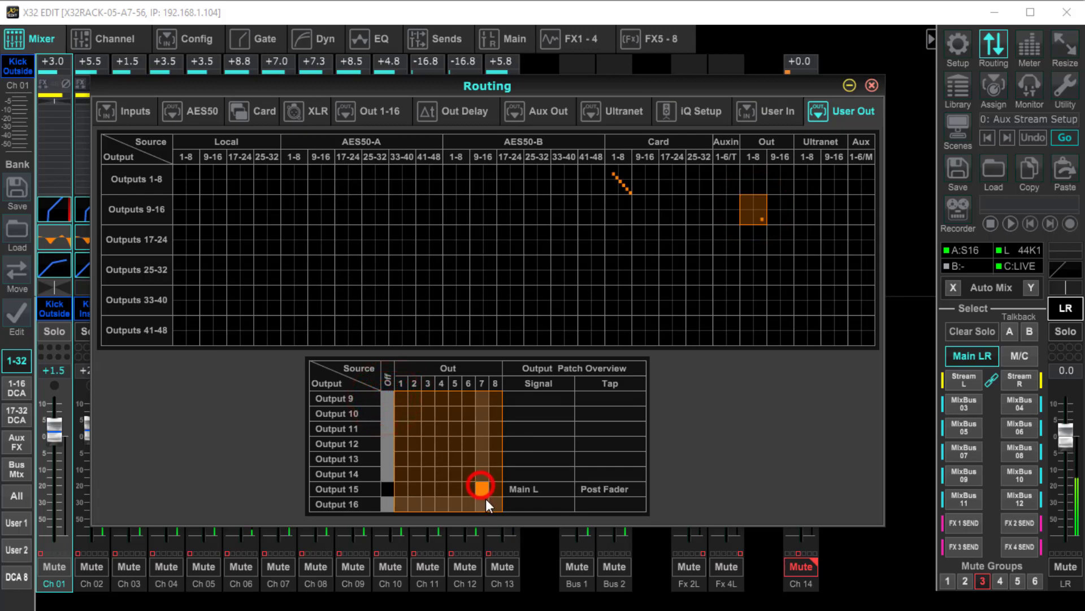
pyautogui.click(491, 503)
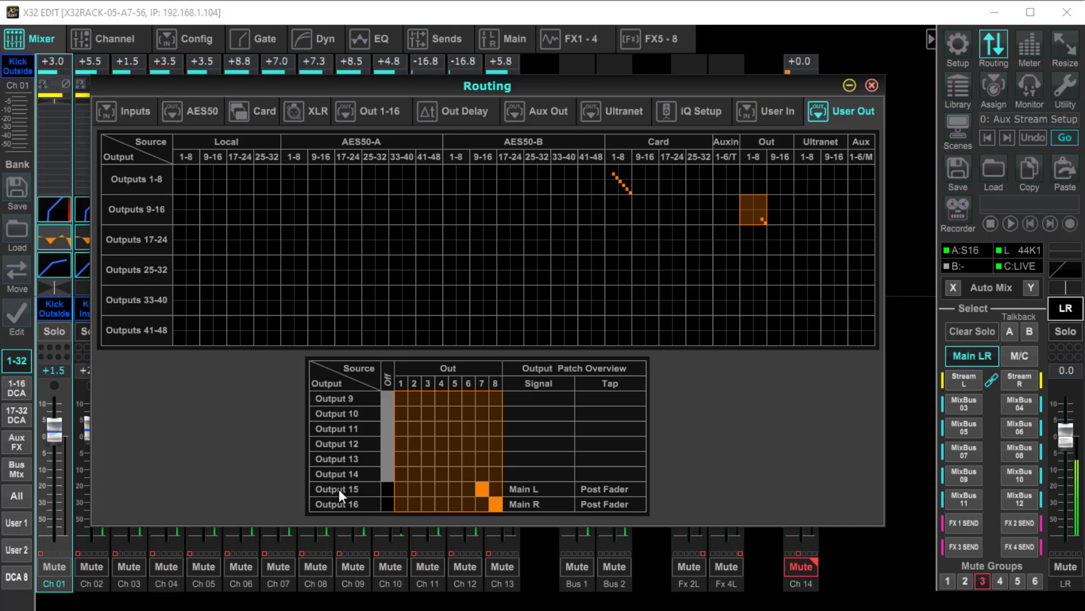
pyautogui.click(386, 489)
pyautogui.click(383, 504)
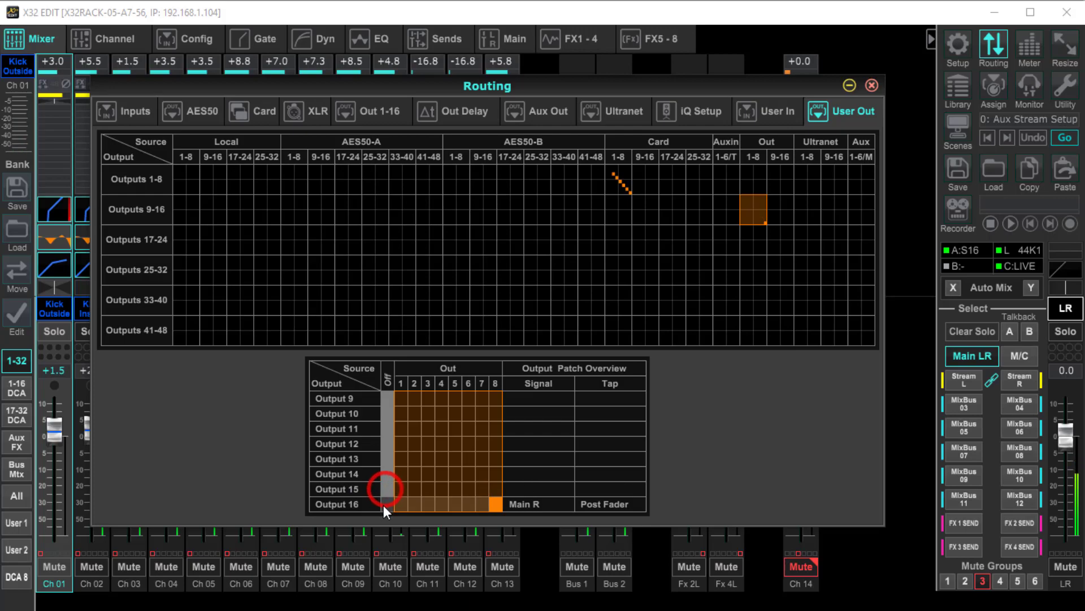
# - Patch User Out Outputs 1 and 2 to Out 1 and Out 2 so they carry MixBus 01 and MixBus 02
pyautogui.click(752, 170)
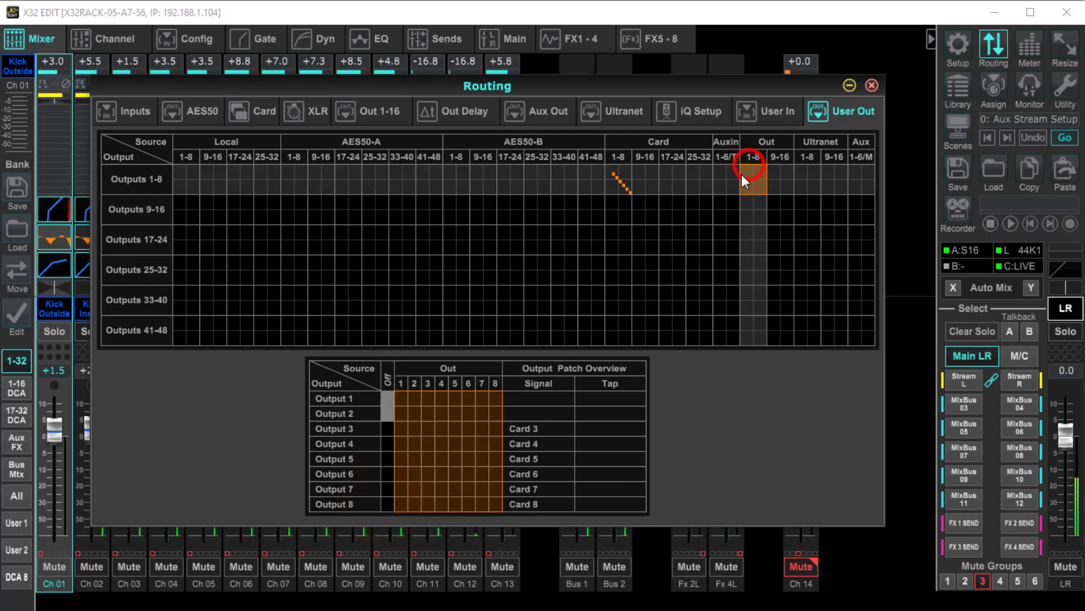
pyautogui.click(400, 395)
pyautogui.click(413, 412)
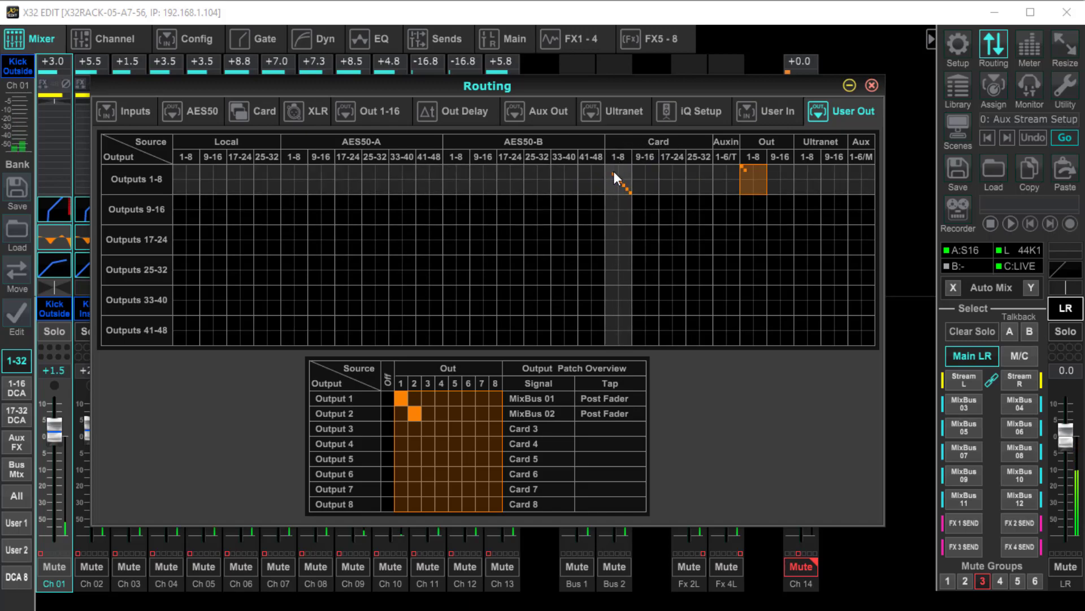
# - Check the card output routing, and switch User Out Outputs 3-8 of the Card 1-8 patch to Off
pyautogui.click(248, 111)
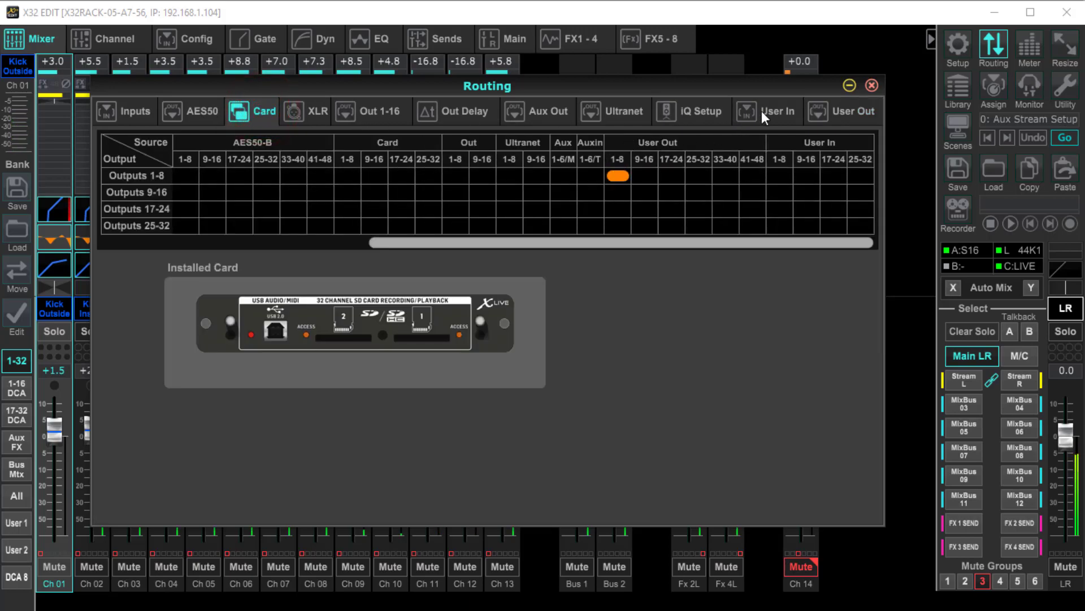
pyautogui.click(842, 111)
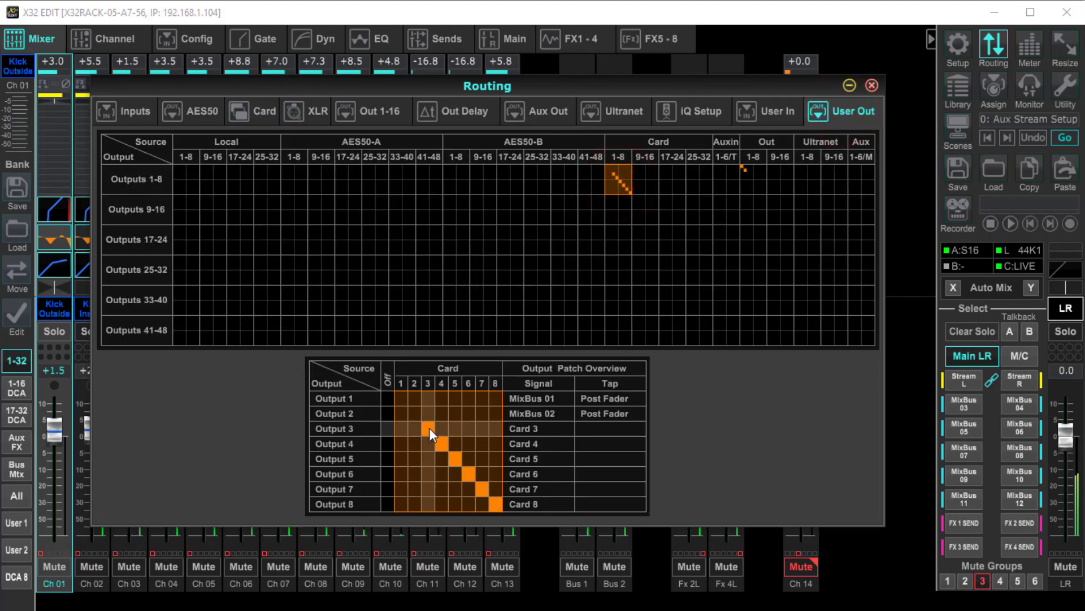
pyautogui.click(386, 504)
pyautogui.click(388, 489)
pyautogui.click(385, 473)
pyautogui.click(386, 458)
pyautogui.click(386, 444)
pyautogui.click(385, 428)
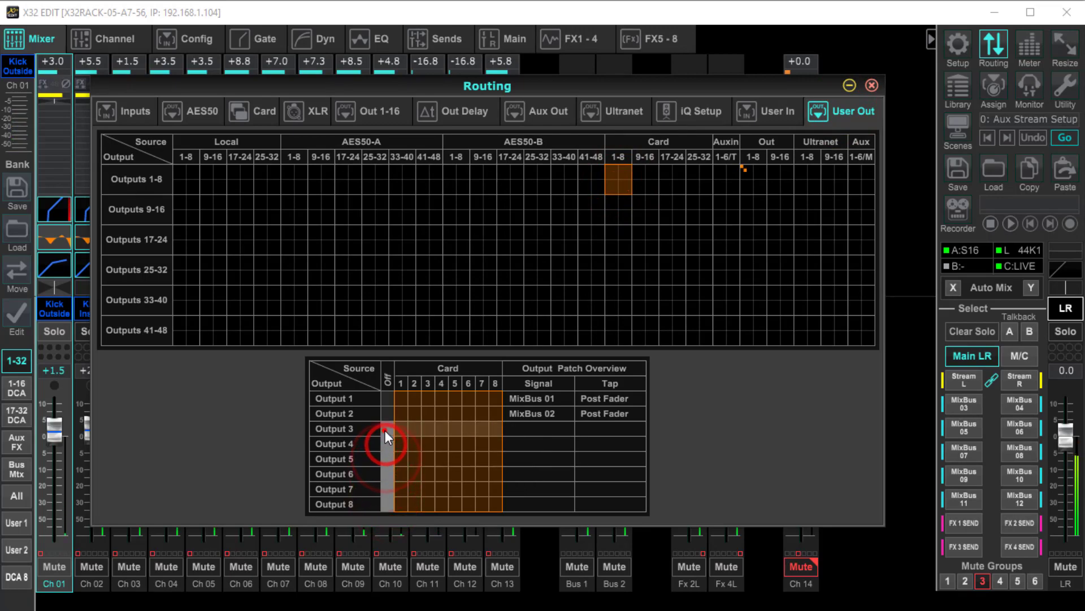
# - Patch User Out Outputs 3-8 one-to-one to Card 3-8 and close the routing window
pyautogui.click(494, 503)
pyautogui.click(478, 485)
pyautogui.click(468, 474)
pyautogui.click(455, 474)
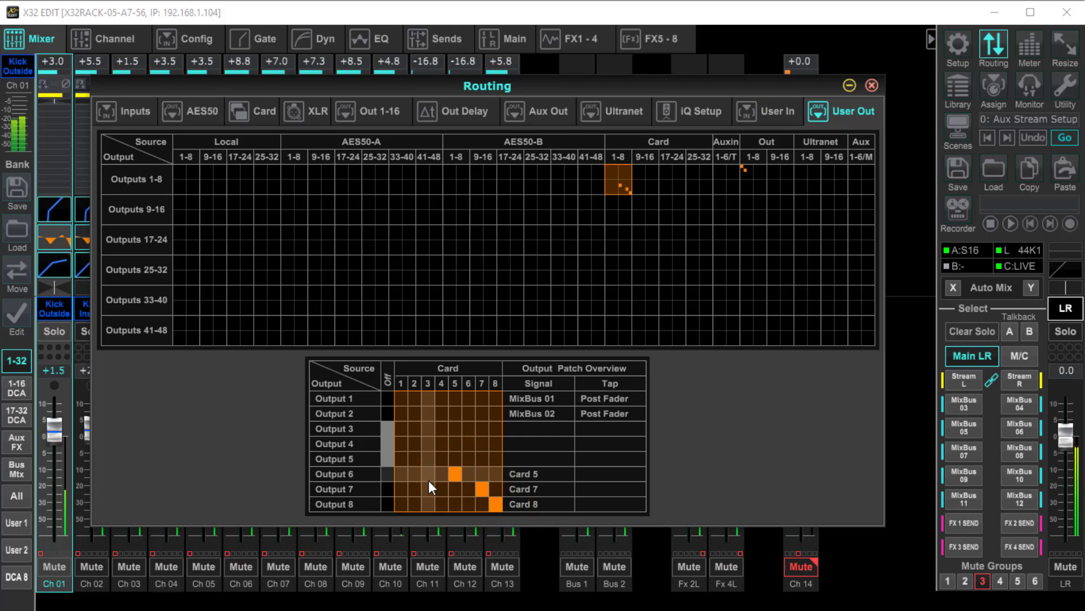
pyautogui.click(456, 458)
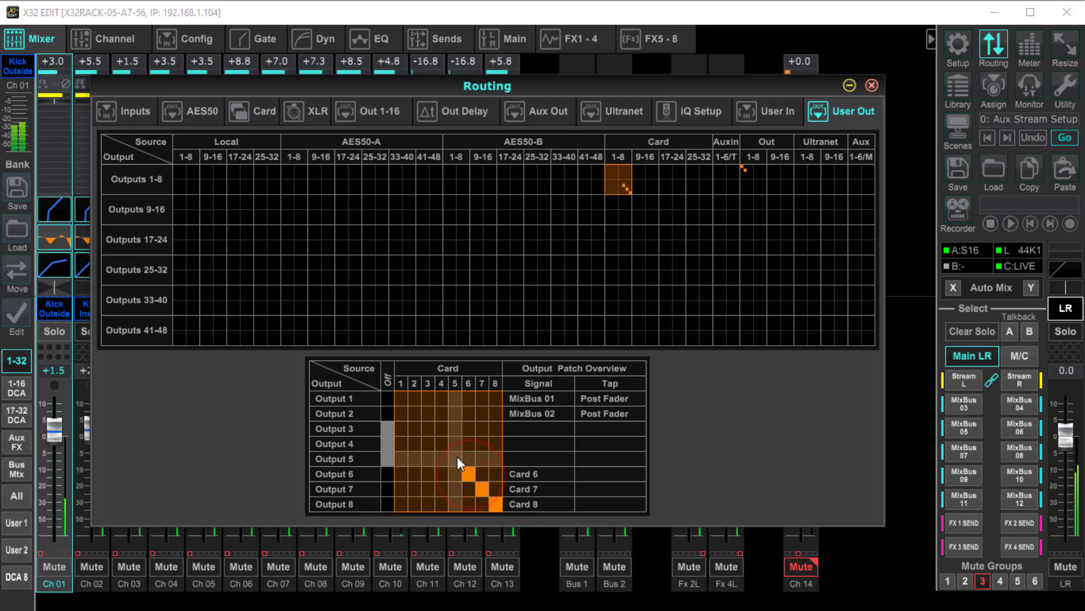
pyautogui.click(442, 441)
pyautogui.click(428, 427)
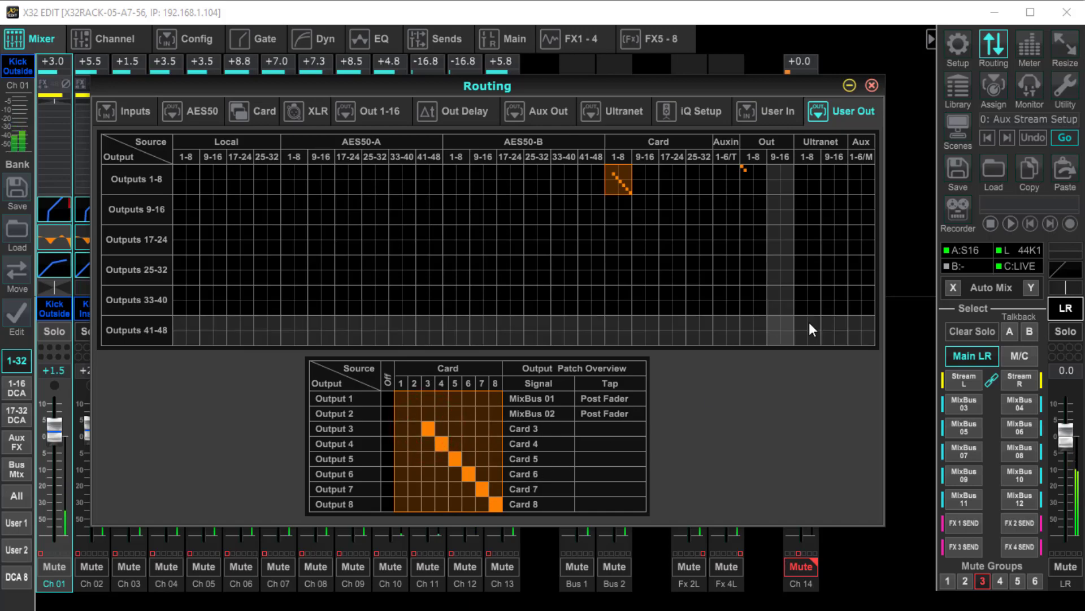
pyautogui.click(871, 85)
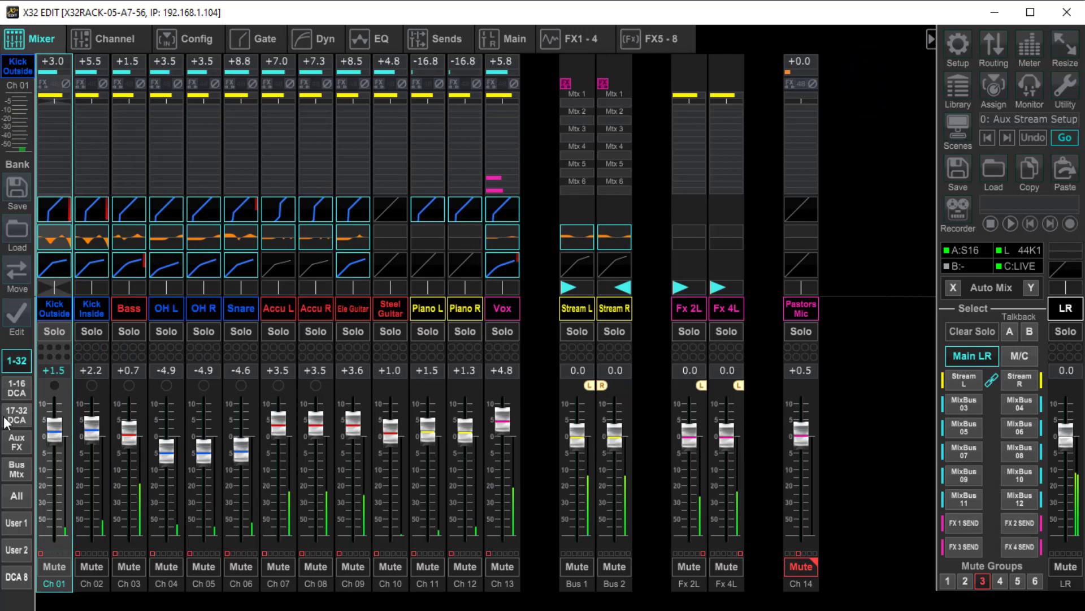
# - Show the bus and matrix bank and view the channel settings of the Stream L bus
pyautogui.click(22, 464)
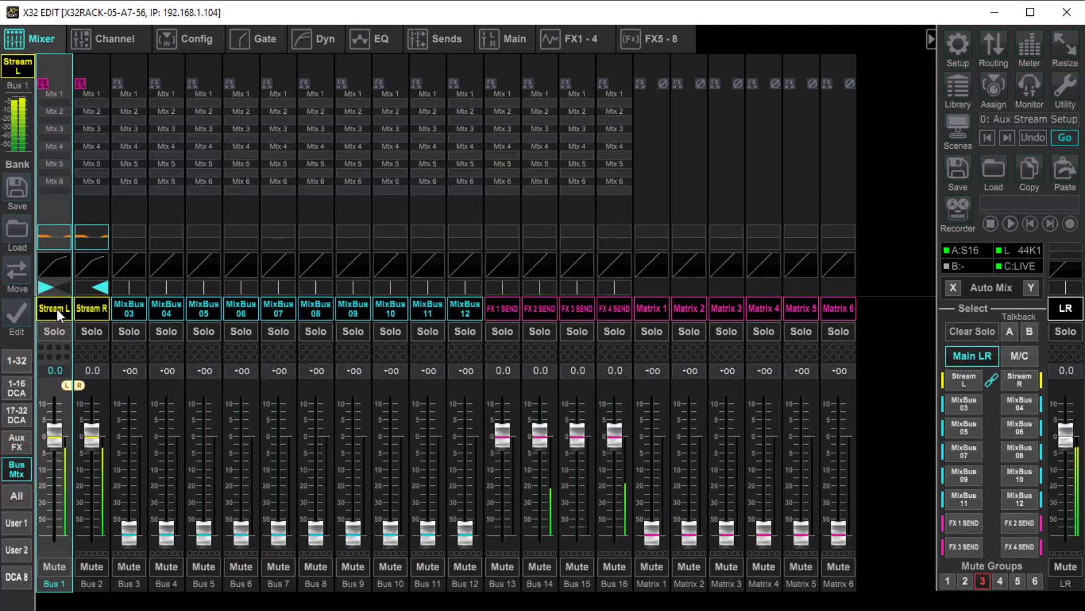
pyautogui.click(103, 36)
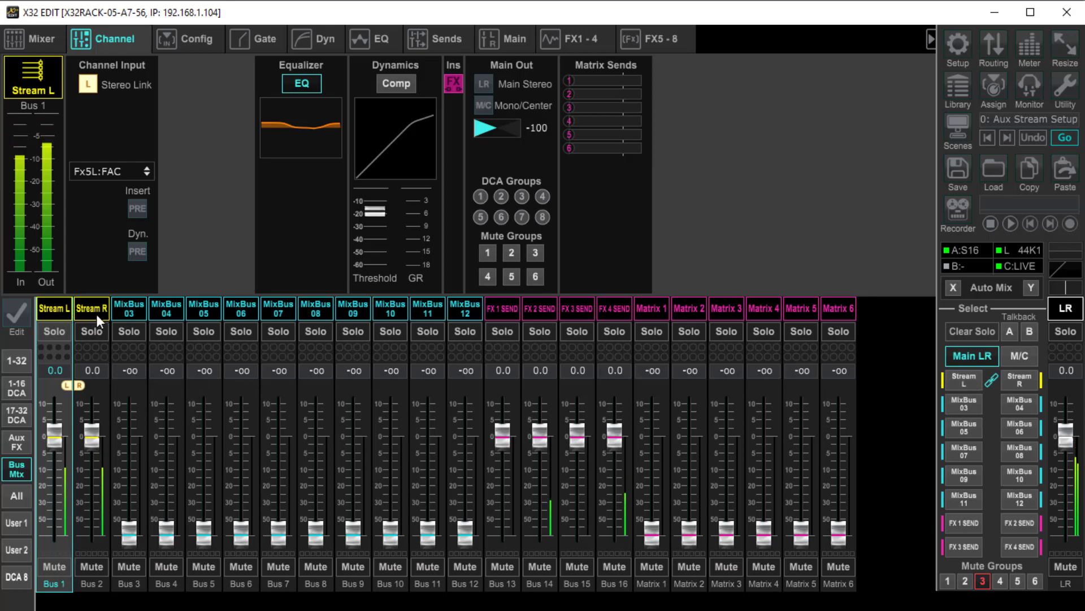
# - Compare the 1-32 channel fader levels in the Stream L bus mix with those in the Main LR mix
pyautogui.click(964, 378)
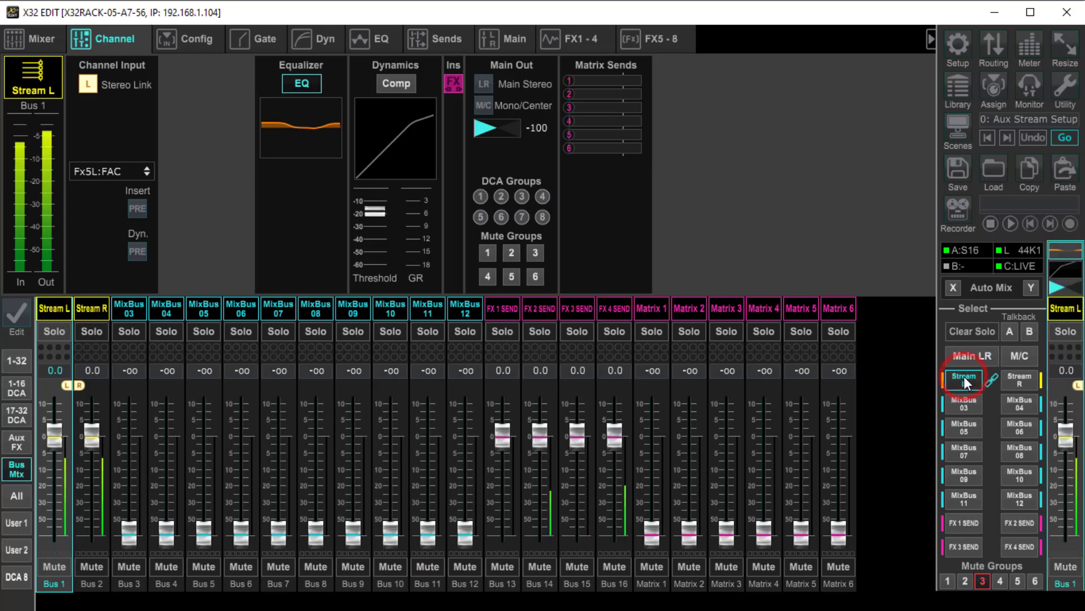
pyautogui.click(17, 360)
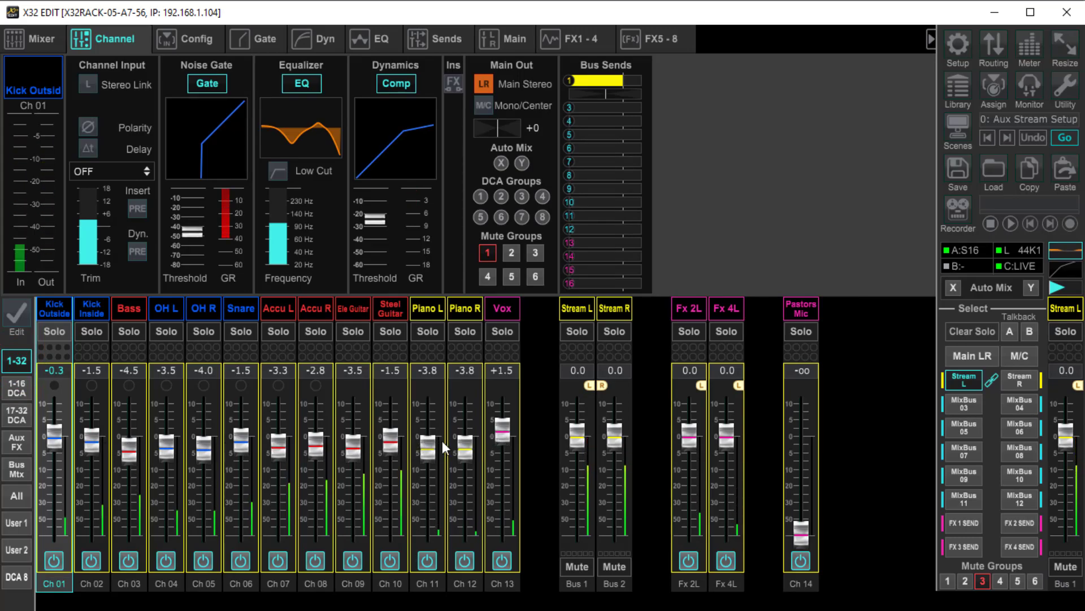
pyautogui.click(982, 355)
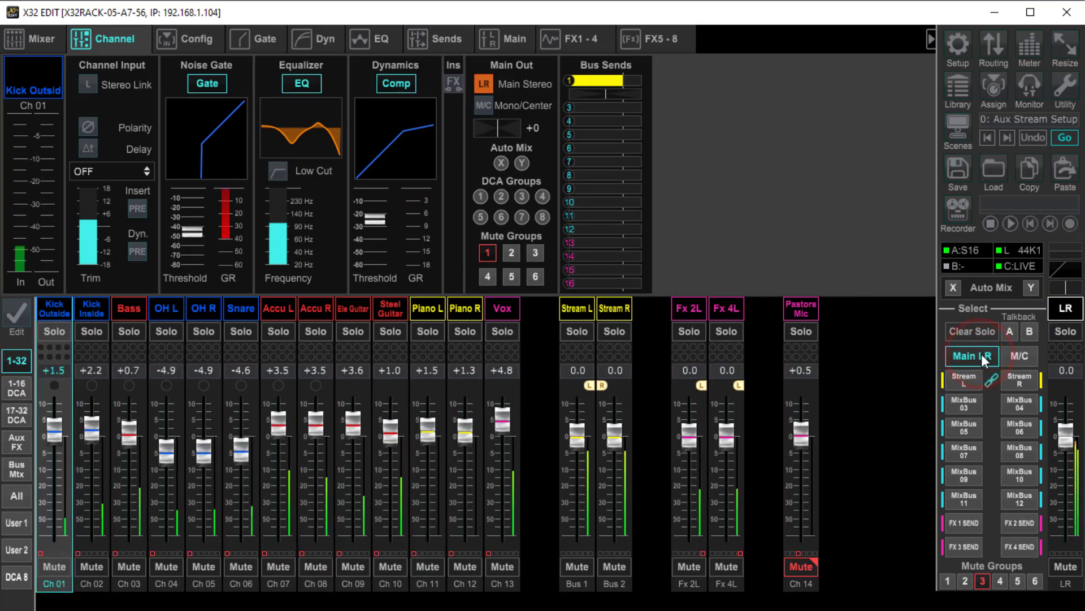
pyautogui.click(966, 378)
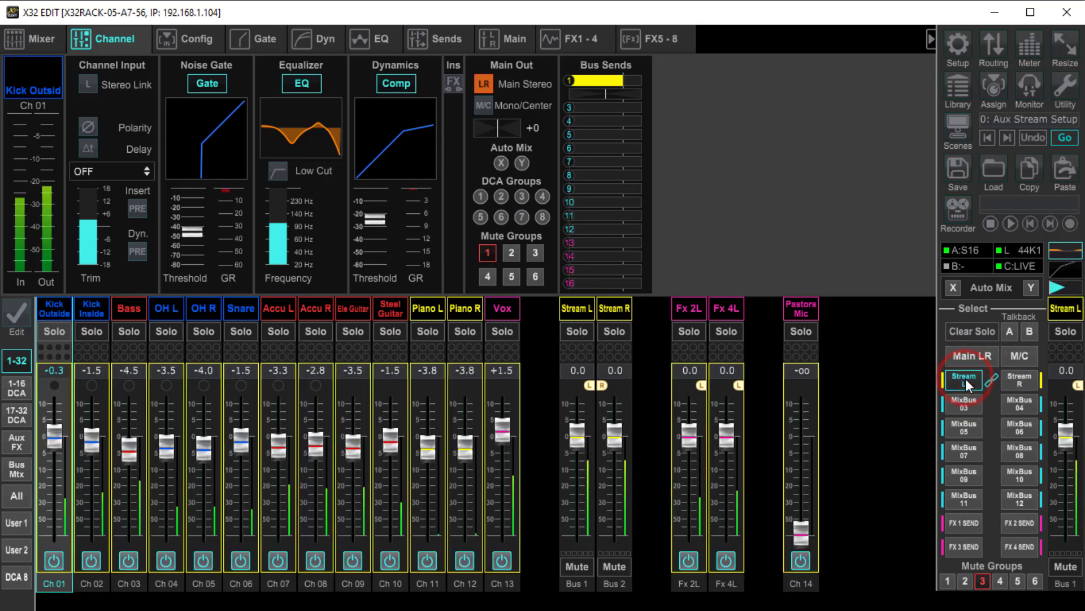
pyautogui.click(968, 357)
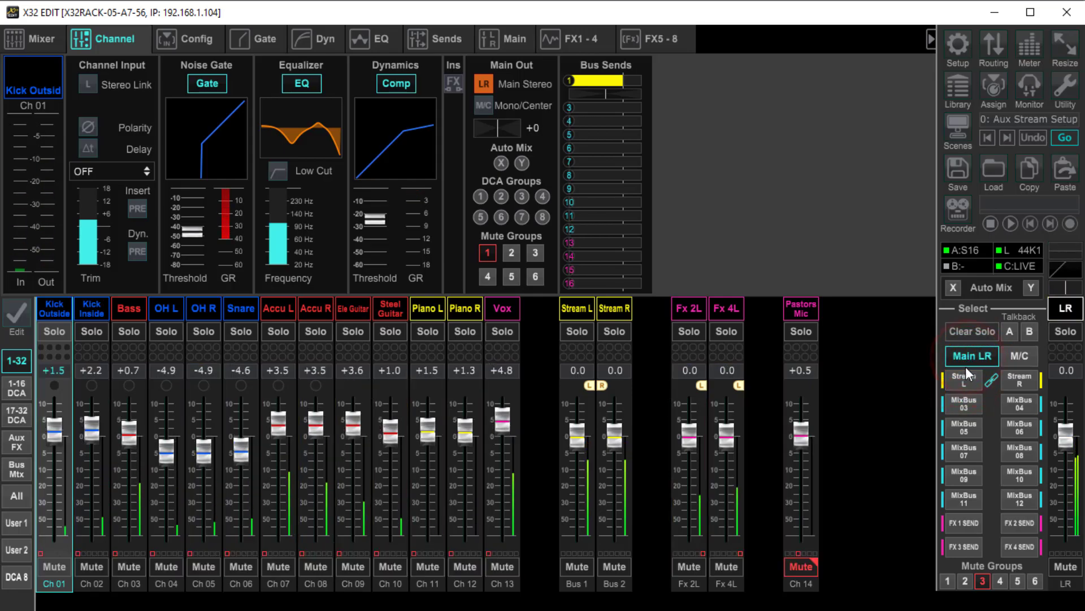
pyautogui.click(963, 376)
pyautogui.click(955, 359)
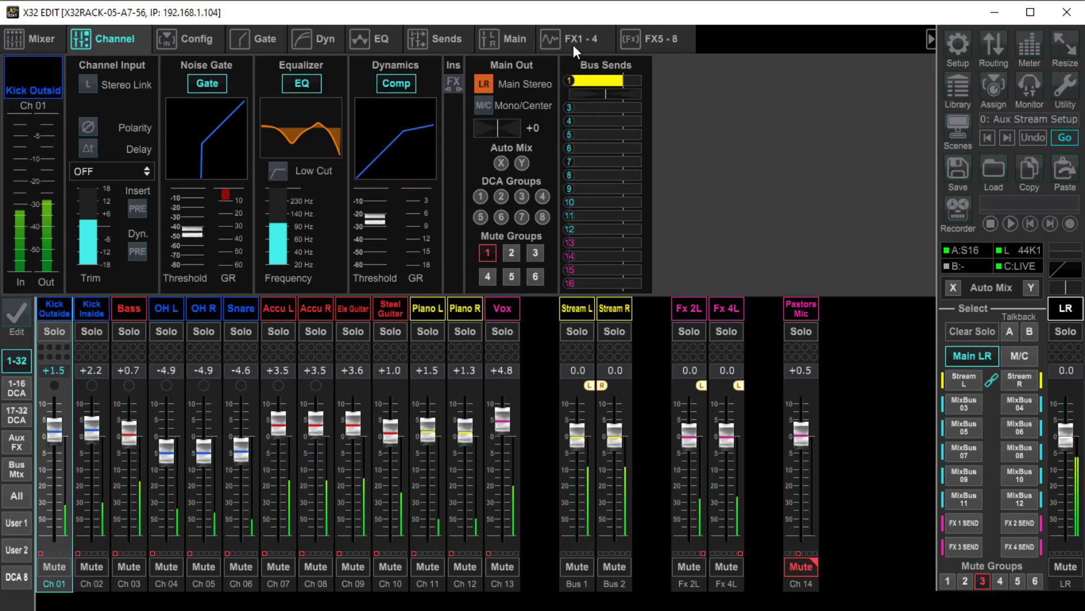
# - Open the Stereo Fair Compressor in FX 5 that is inserted on Bus 01 and Bus 02
pyautogui.click(659, 39)
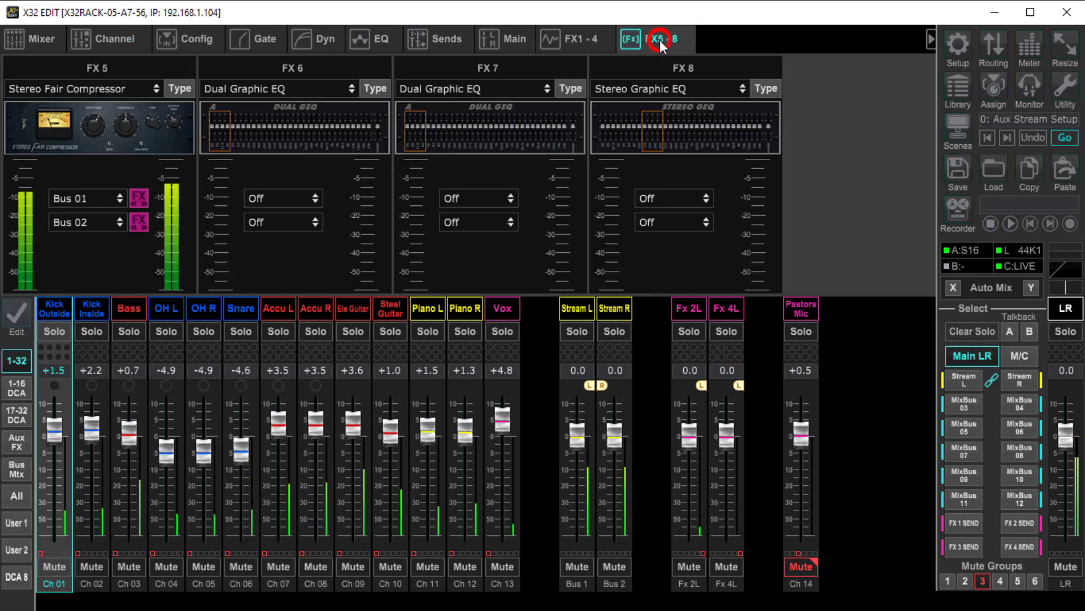
pyautogui.click(145, 139)
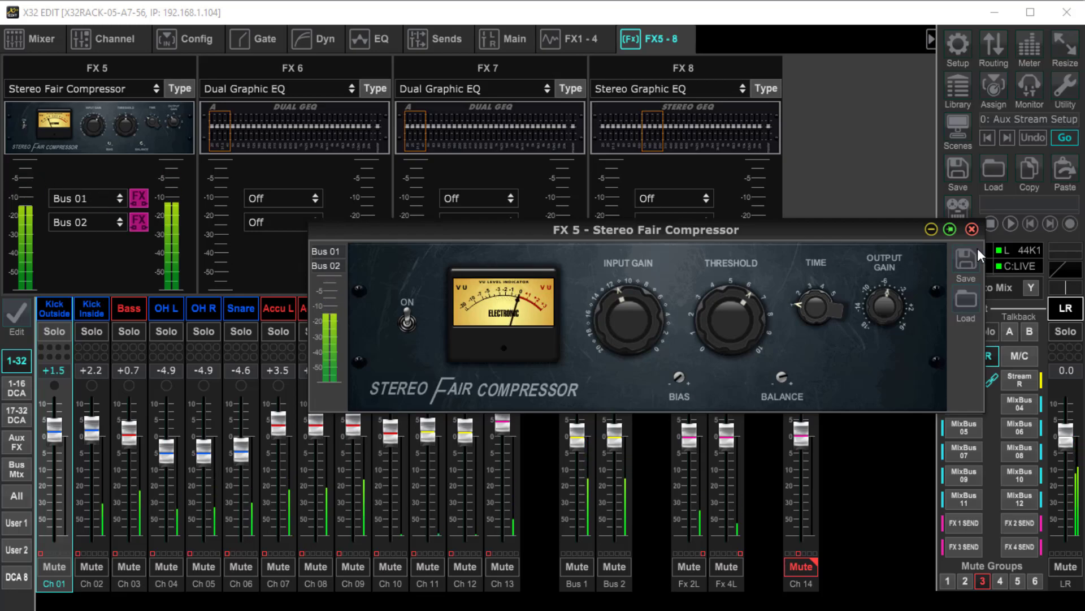
# - Close the Stereo Fair Compressor, check the mixer's In/Out meters, and close the meters window
pyautogui.click(972, 229)
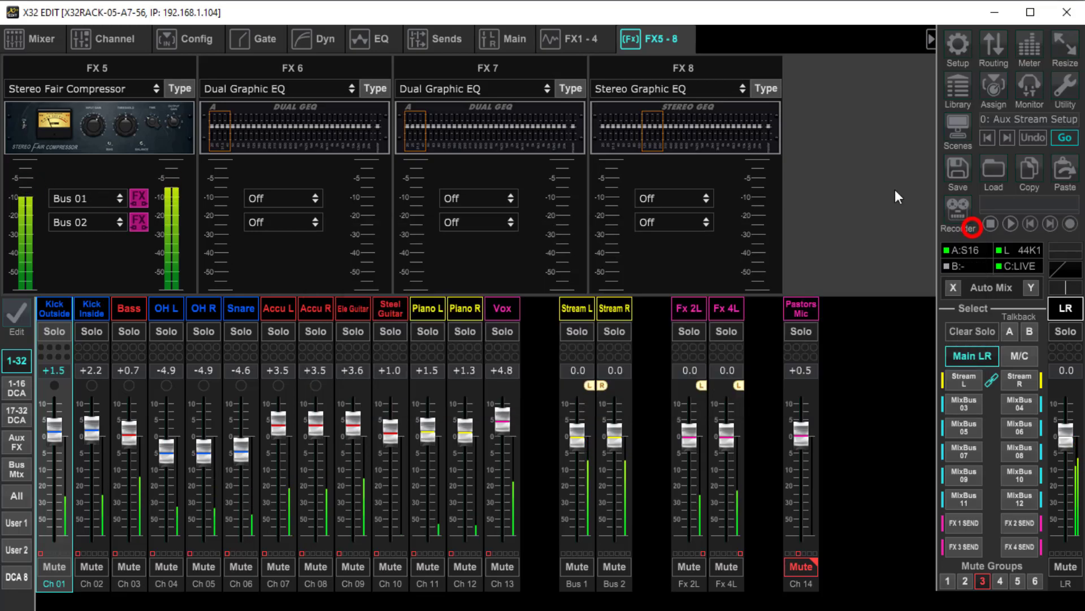
pyautogui.click(1027, 50)
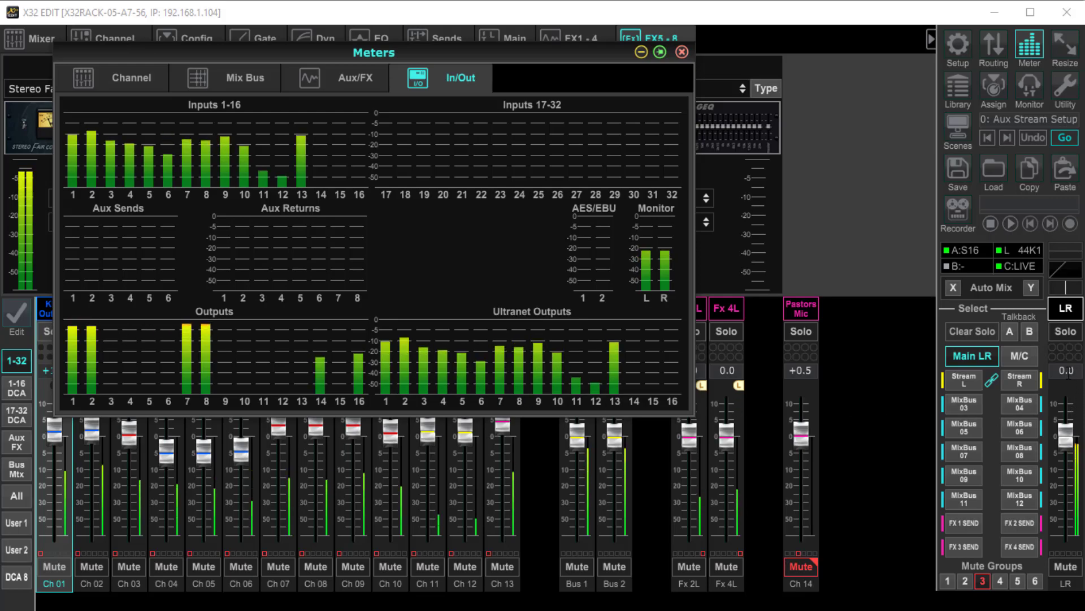
pyautogui.click(682, 51)
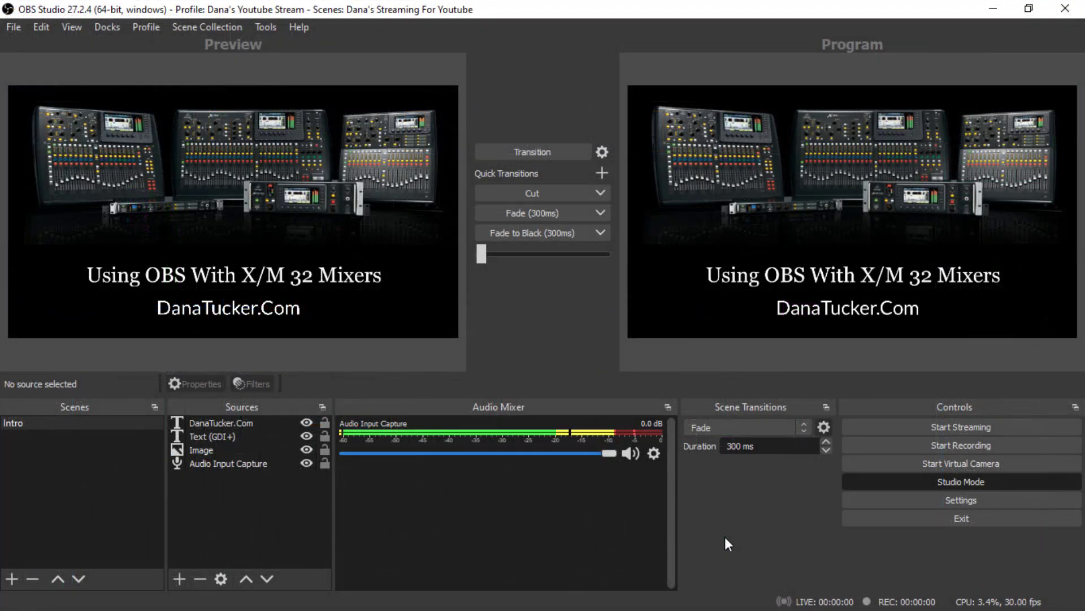
# - Switch to OBS and set the audio monitoring of Audio Input Capture to Monitor and Output in its advanced audio properties
pyautogui.click(653, 452)
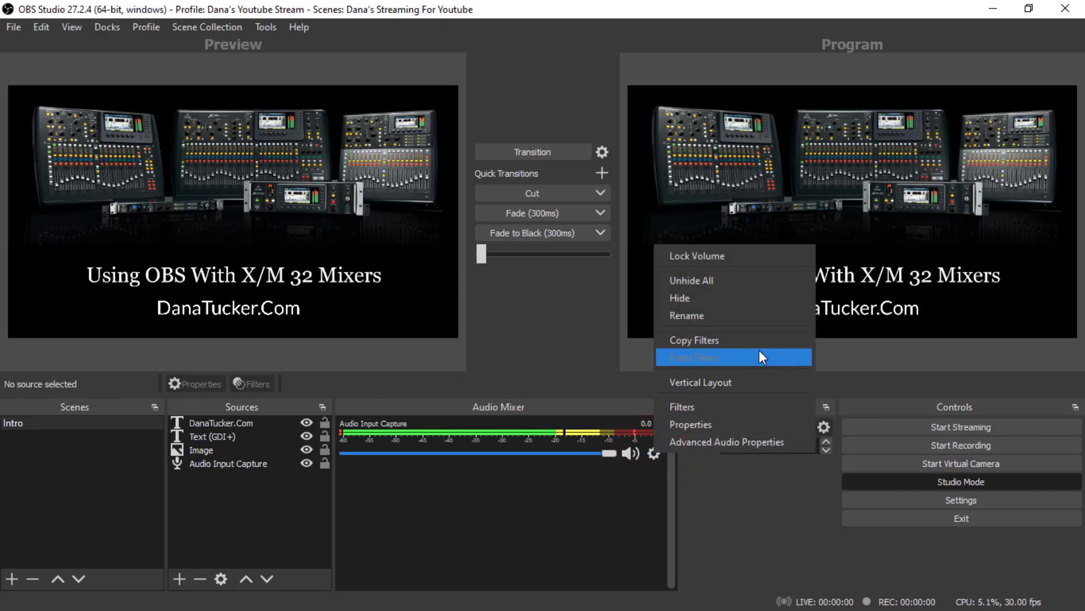
pyautogui.click(699, 441)
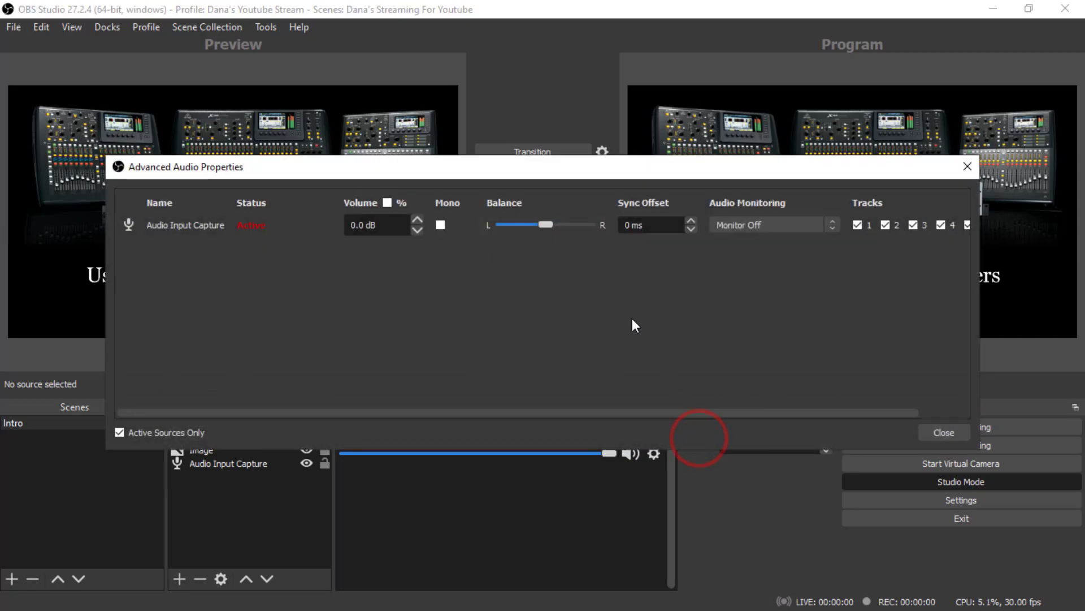
pyautogui.click(754, 229)
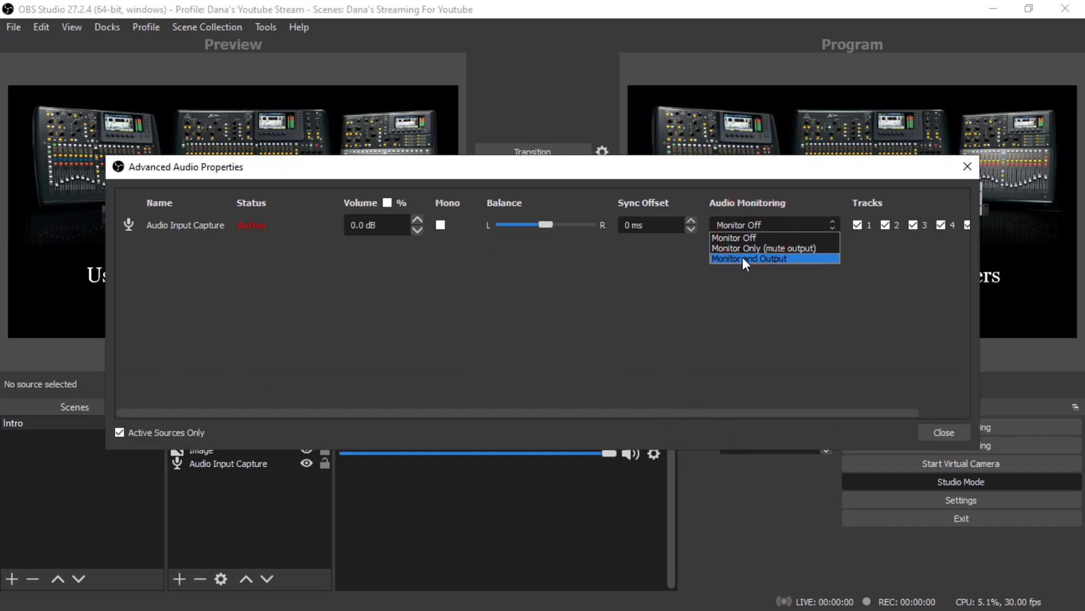
pyautogui.click(772, 259)
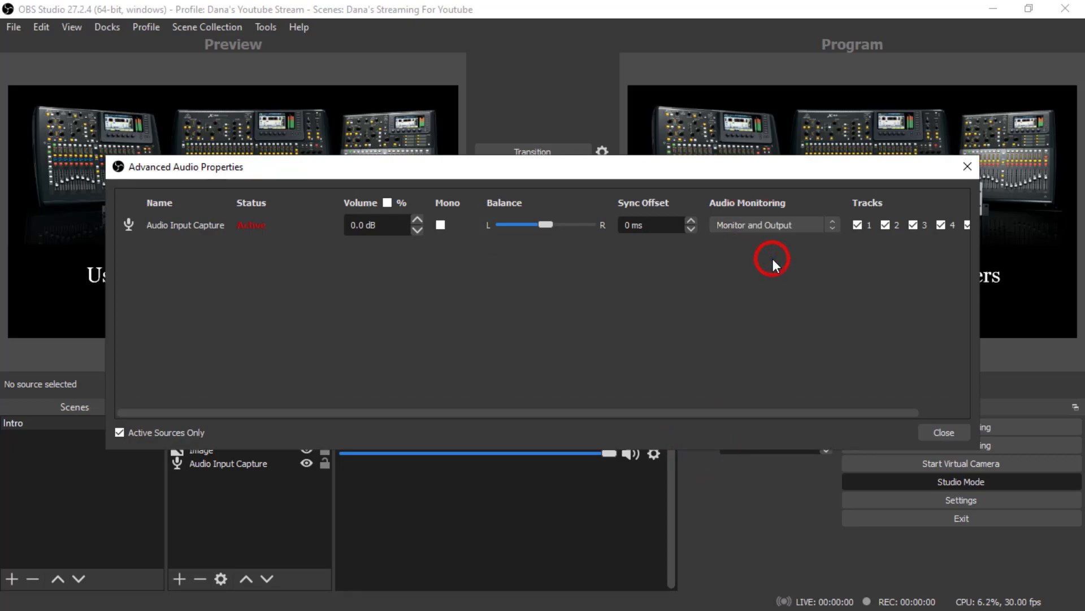
pyautogui.click(966, 167)
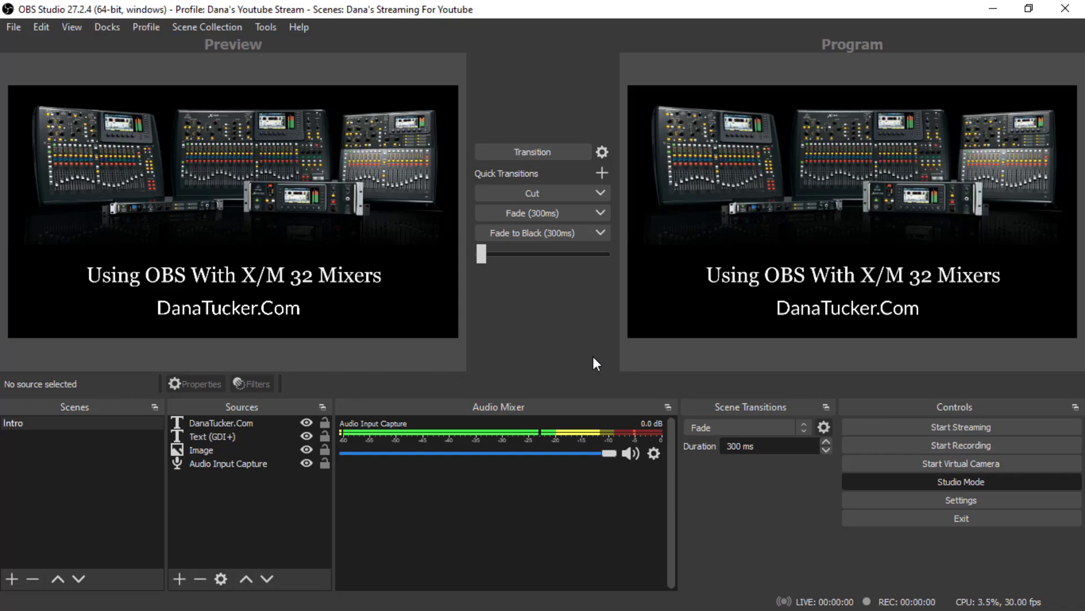
# - Mute Audio Input Capture and load the Peak Standard factory preset in its mvMeter2 plugin
pyautogui.click(629, 452)
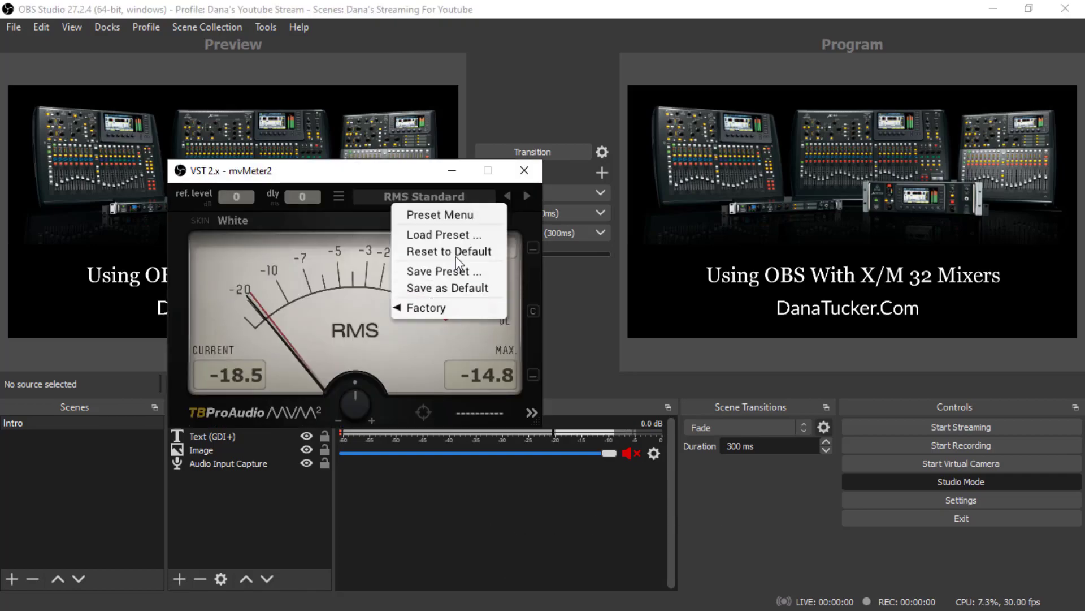
pyautogui.moveTo(403, 178); pyautogui.dragTo(480, 103)
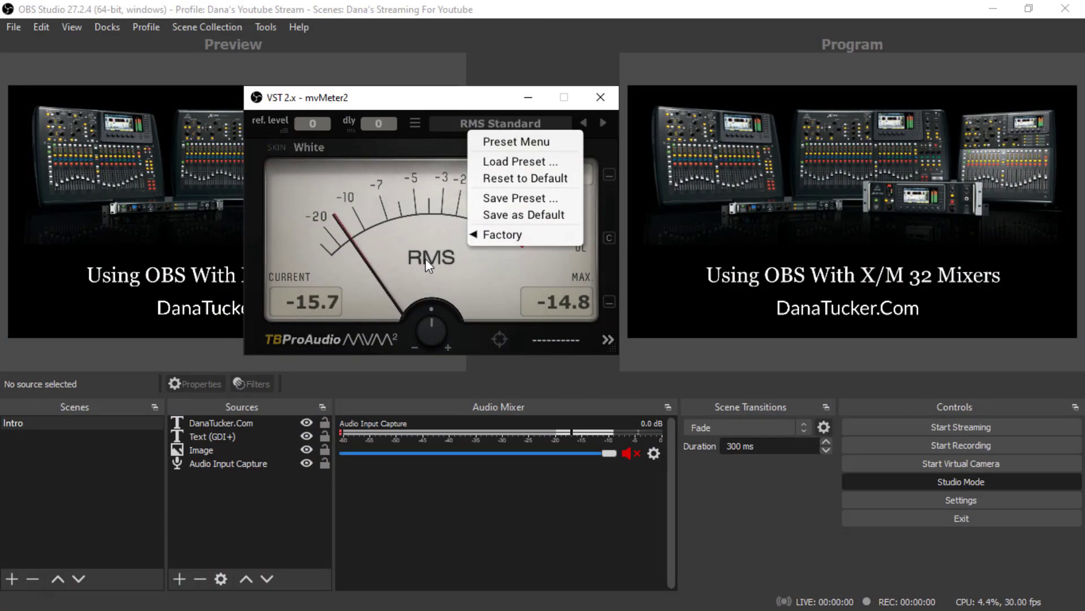
pyautogui.moveTo(479, 238)
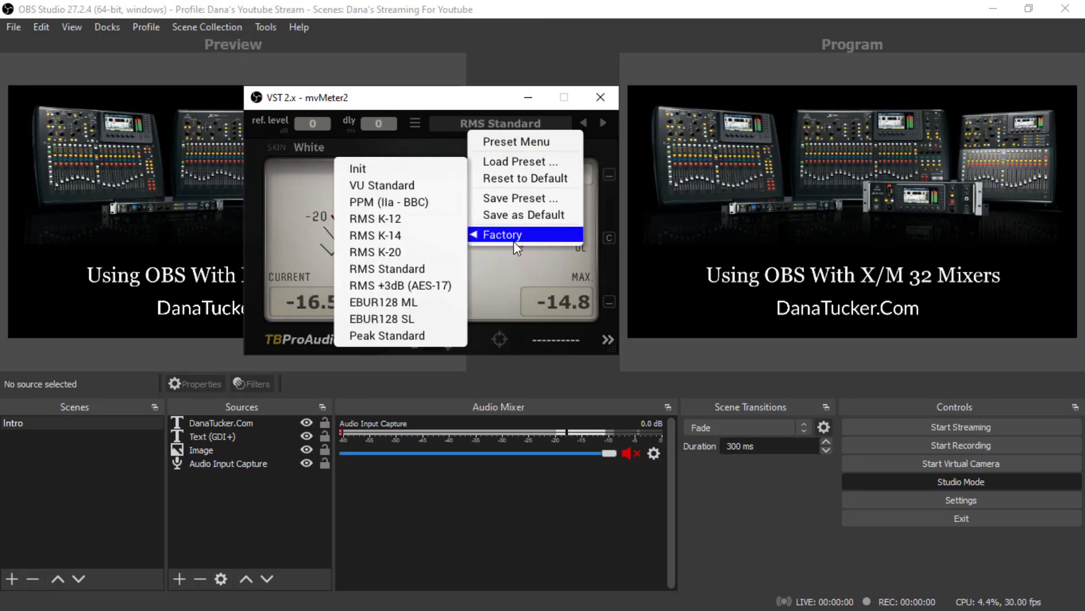
pyautogui.click(377, 335)
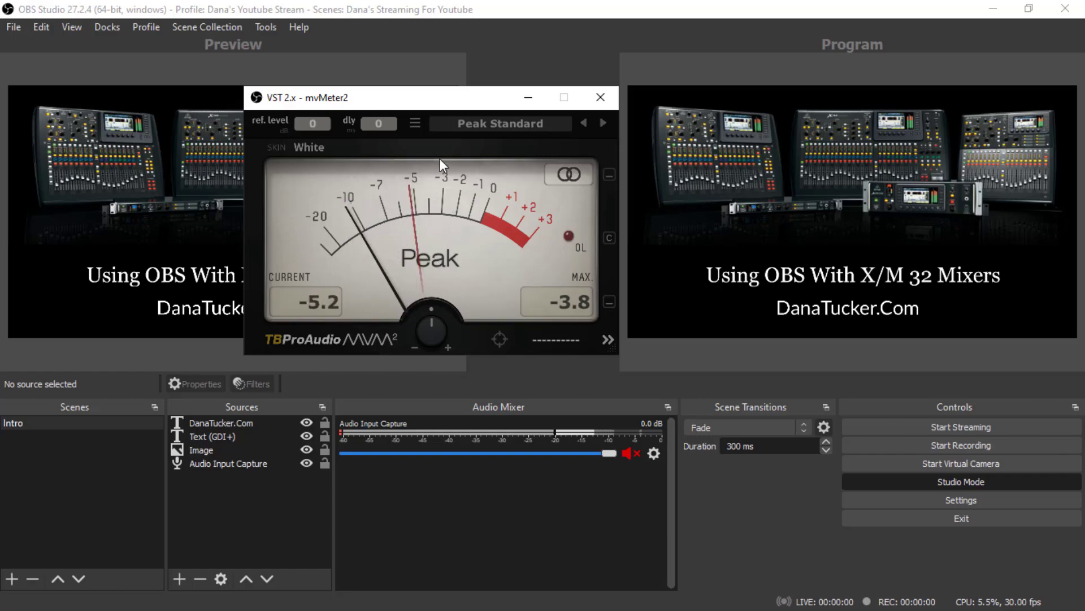
# - Load the RMS Standard factory preset in the mvMeter2 plugin
pyautogui.click(495, 124)
pyautogui.moveTo(501, 236)
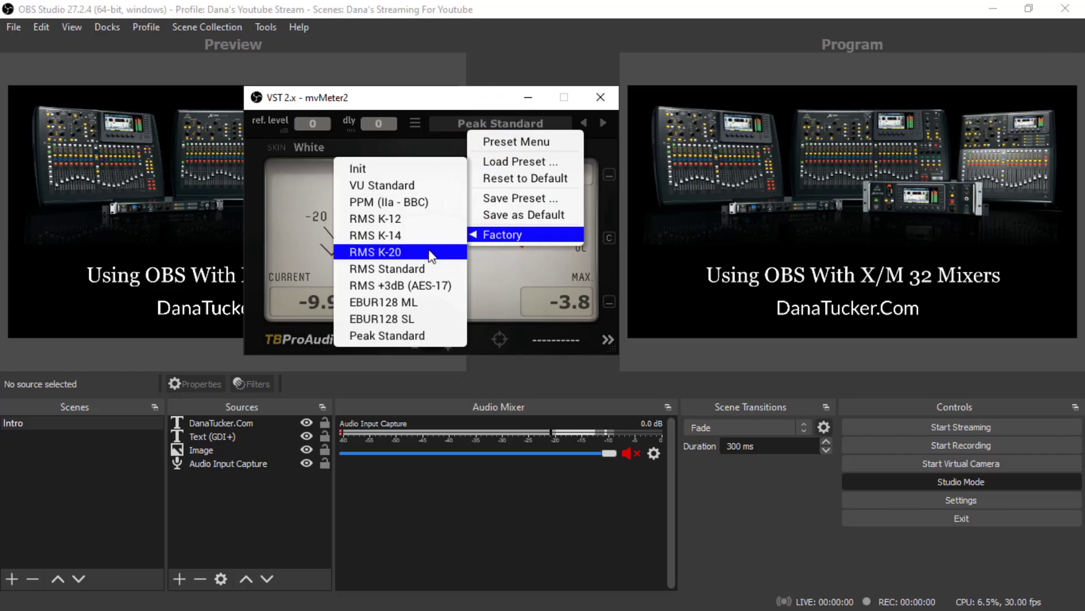
pyautogui.click(386, 269)
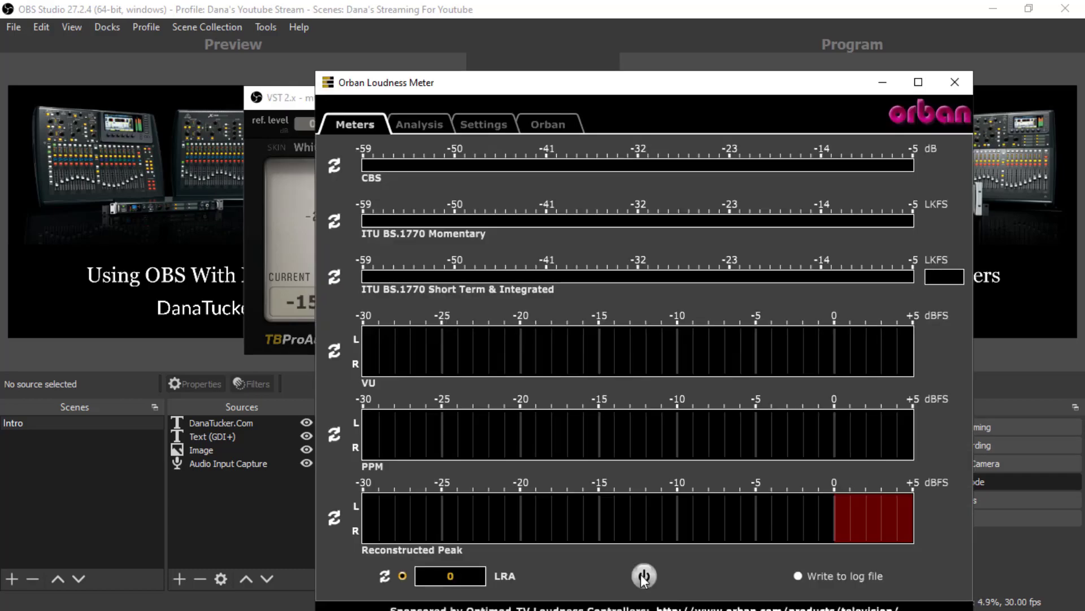
# - Switch on metering in the Orban Loudness Meter, check the stream's loudness levels, and close the meter
pyautogui.click(643, 576)
pyautogui.moveTo(688, 84); pyautogui.dragTo(332, 67)
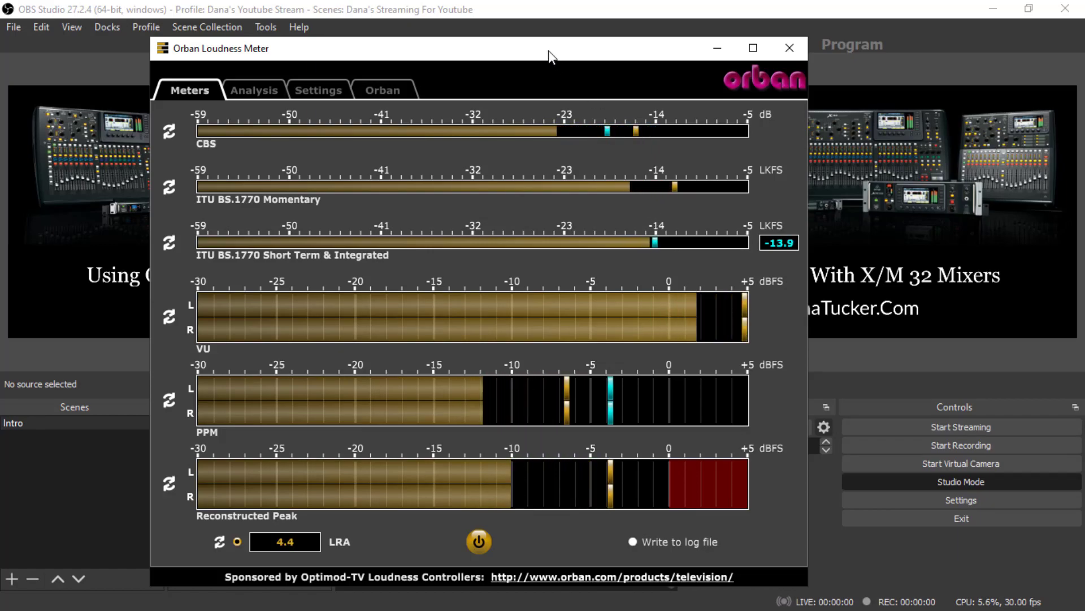
pyautogui.click(789, 48)
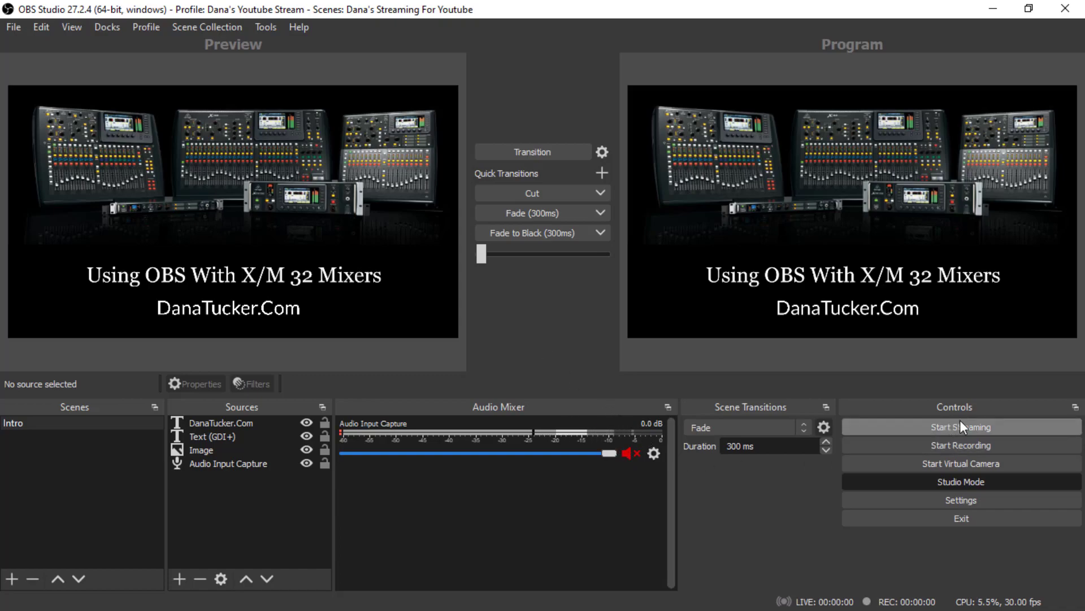
# - Unmute Audio Input Capture in OBS, start streaming, and toggle the capture's mute once the stream is live
pyautogui.click(630, 452)
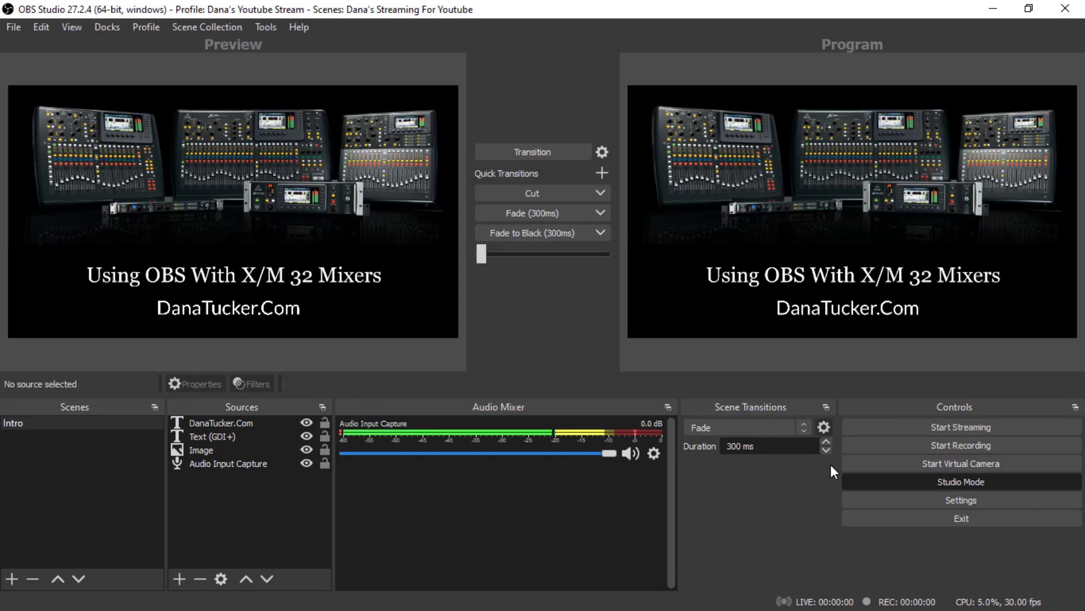
pyautogui.click(958, 427)
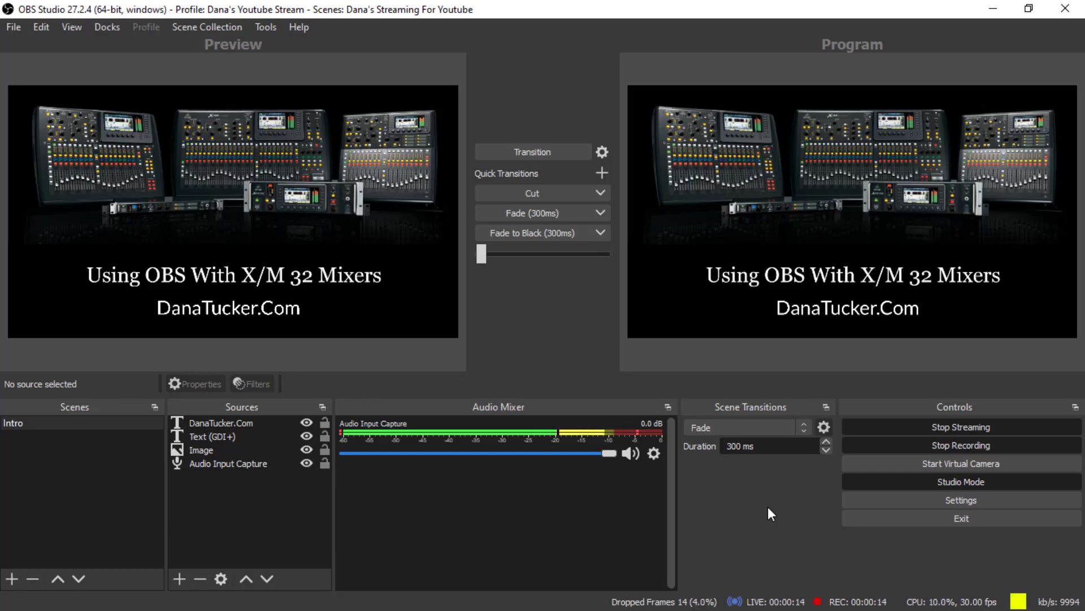
pyautogui.click(629, 453)
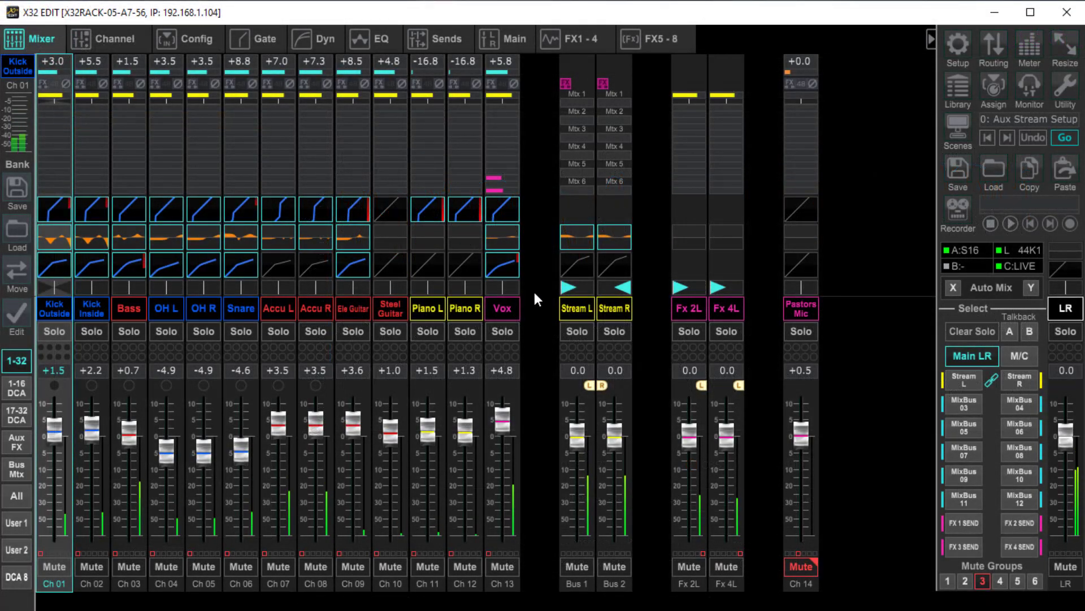
# - In X32 Edit, show the channel overview and the dynamics settings of the Kick Outside channel
pyautogui.click(54, 313)
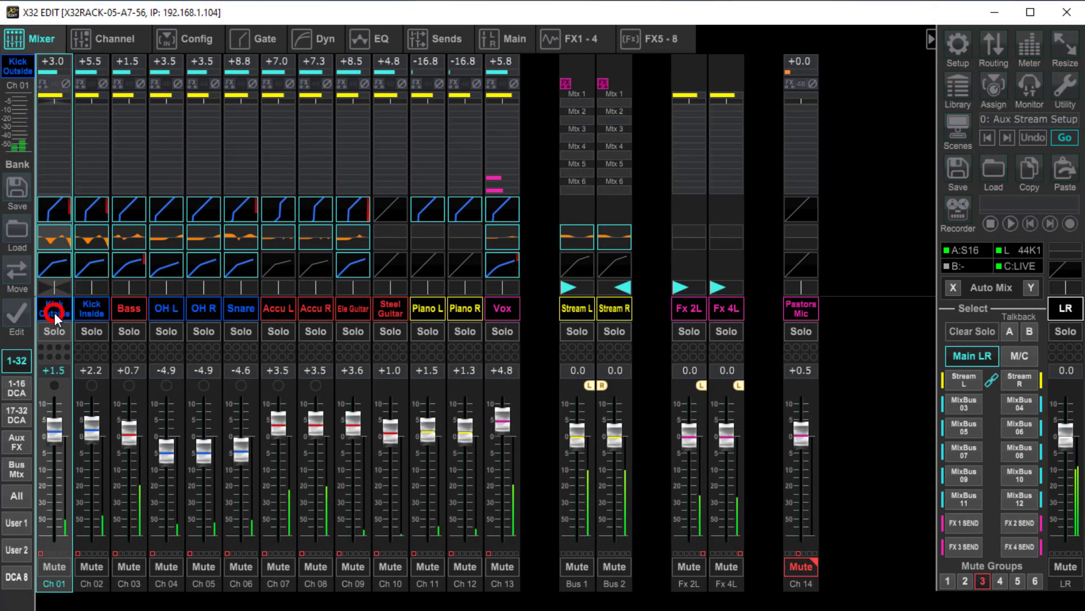
pyautogui.click(113, 37)
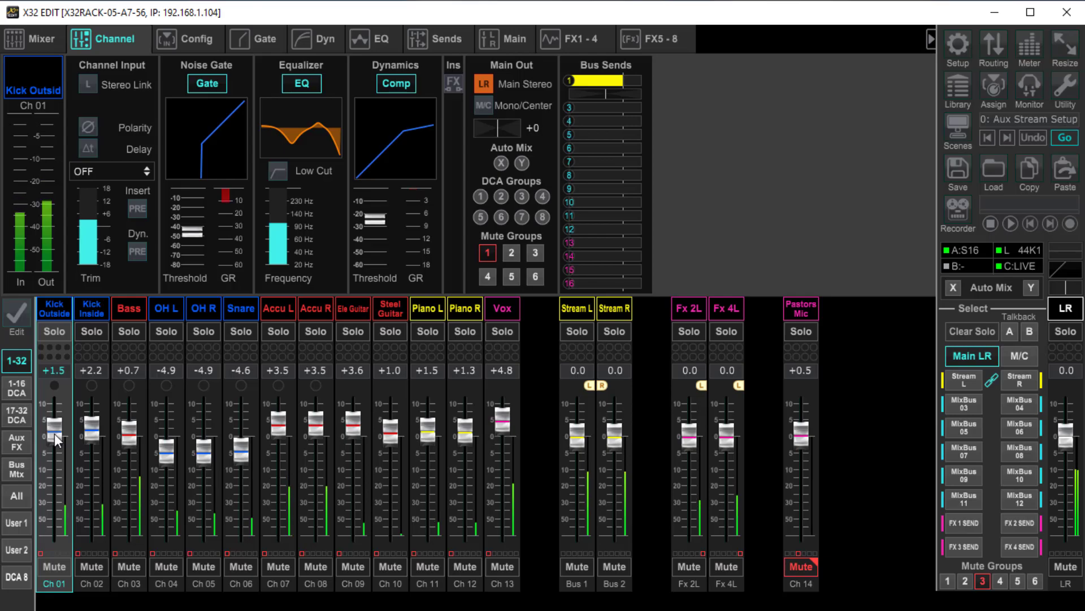
pyautogui.click(327, 40)
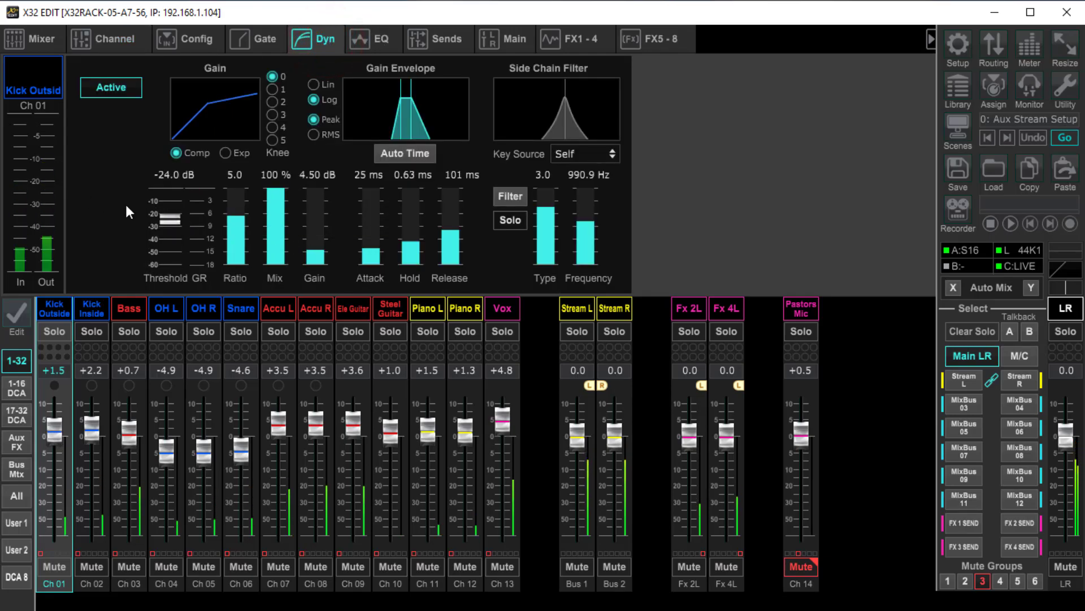
# - Raise the compressor makeup gain of the Kick Outside channel to 12.5 dB
pyautogui.moveTo(304, 254)
pyautogui.scroll(-2, 315, 255)
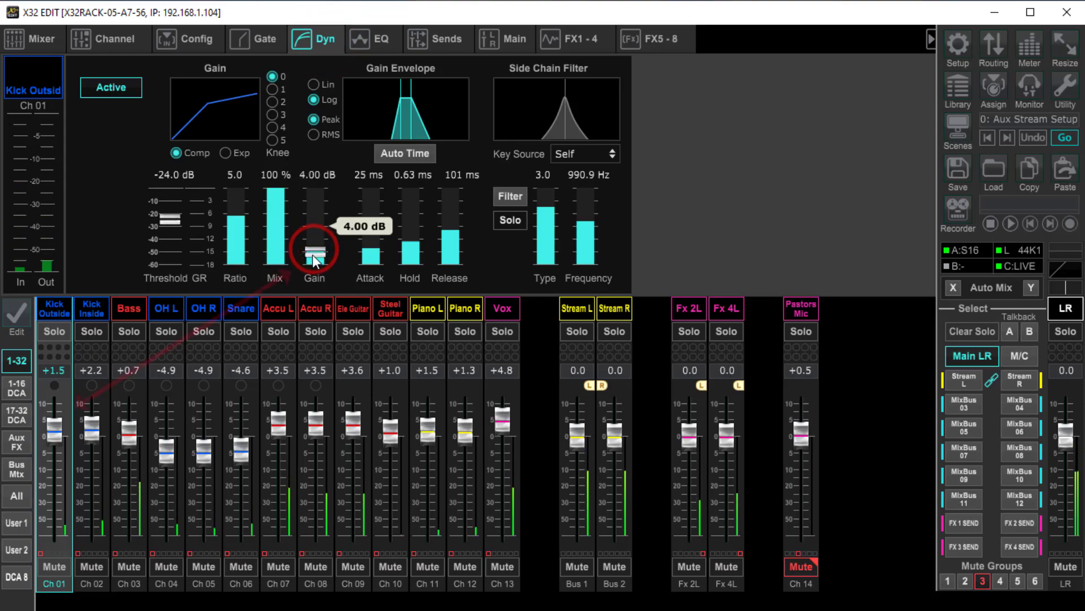
pyautogui.scroll(1, 315, 255)
pyautogui.moveTo(315, 253); pyautogui.dragTo(330, 177)
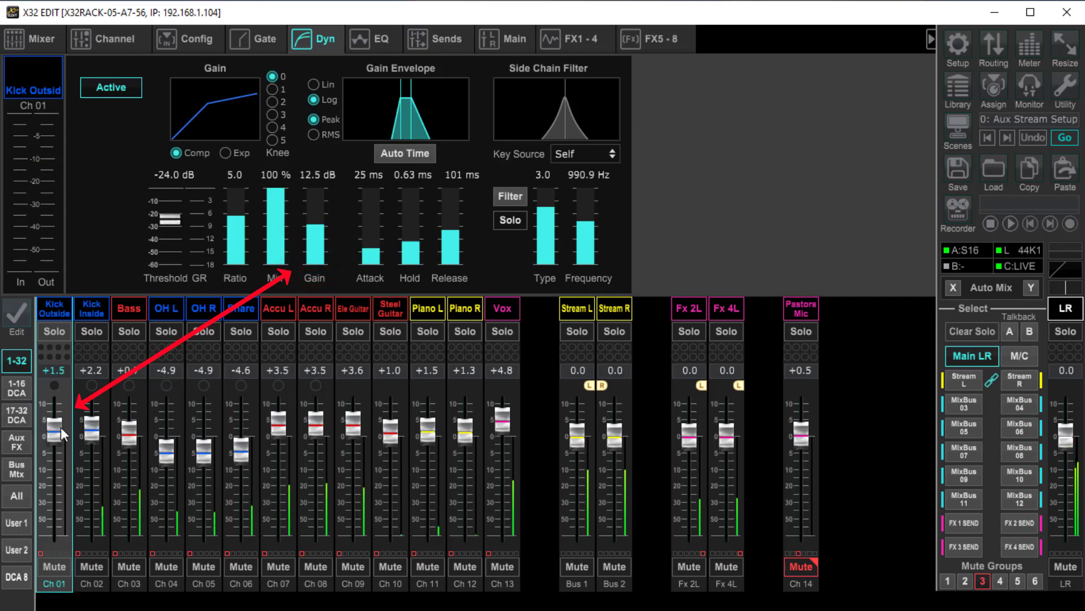
# - Set the compressor makeup gain of the Kick Outside channel to 6.00 dB
pyautogui.moveTo(54, 436)
pyautogui.mouseDown()
pyautogui.moveTo(58, 413)
pyautogui.moveTo(56, 429)
pyautogui.mouseUp()
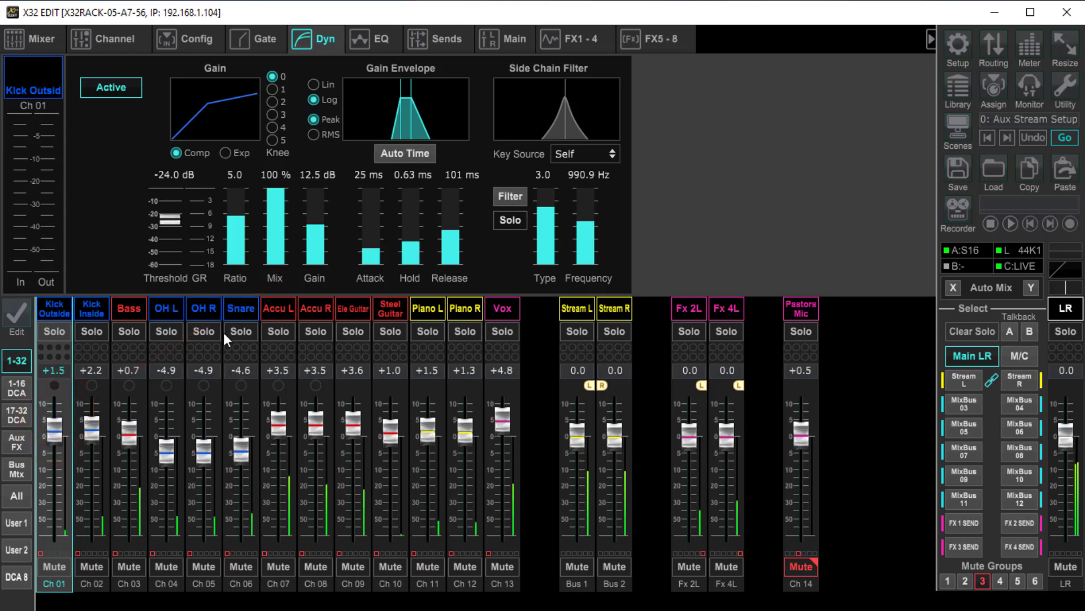
pyautogui.moveTo(316, 233)
pyautogui.moveTo(314, 227); pyautogui.dragTo(307, 277)
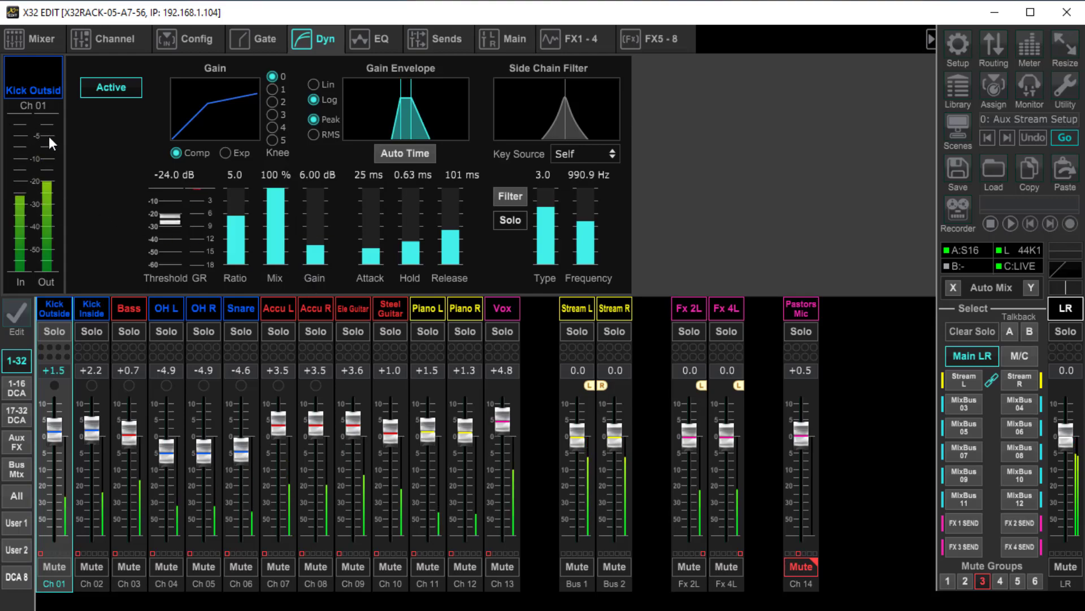
# - Compare the input and output levels and dynamics settings of the OH L, Accu L, Piano L and Steel Guitar channels
pyautogui.click(170, 310)
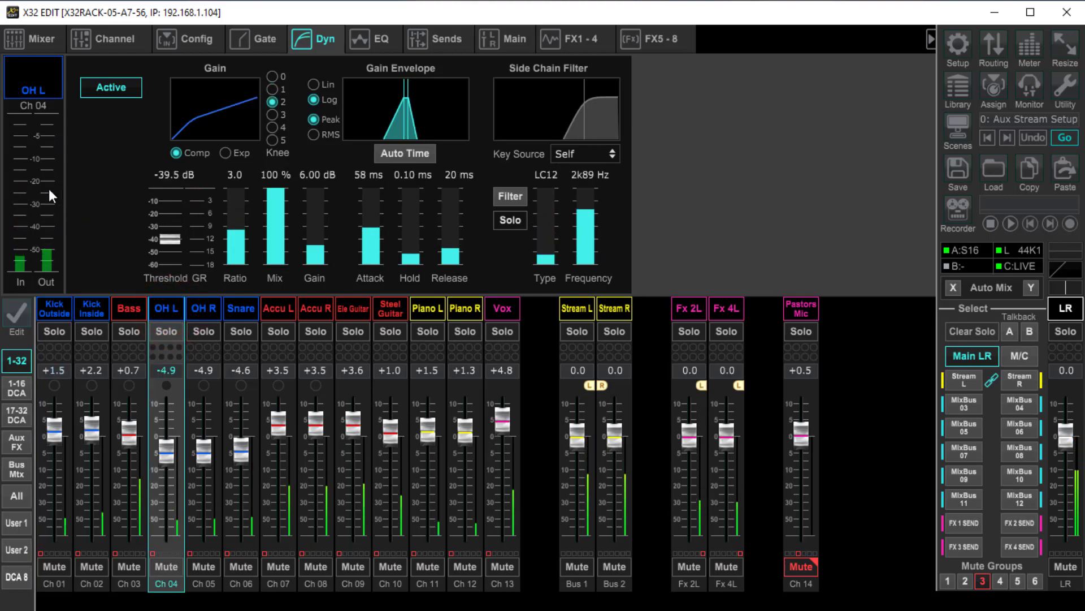
pyautogui.click(273, 308)
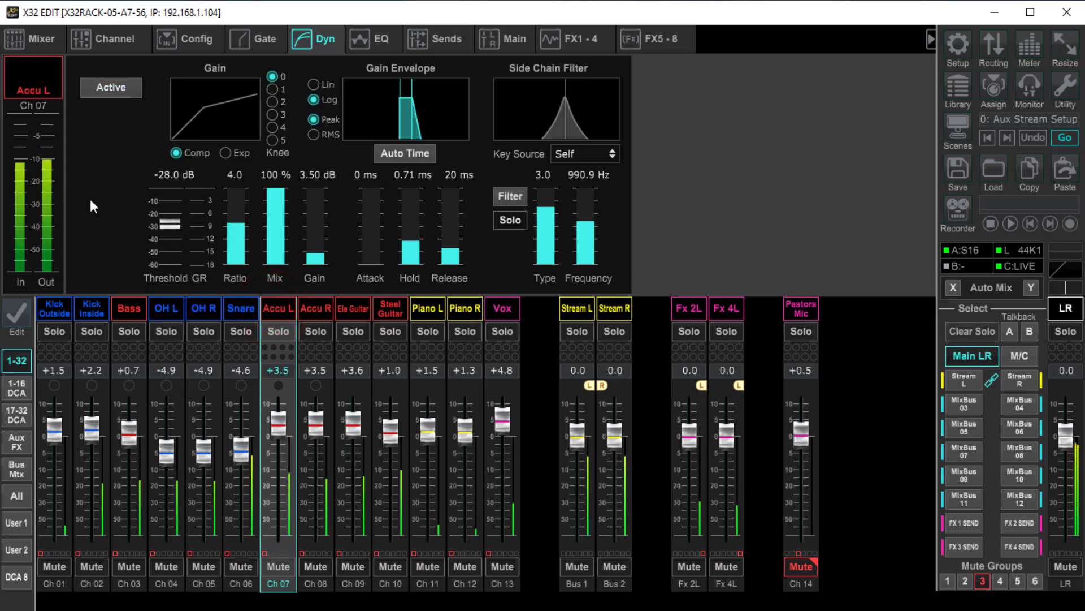
pyautogui.moveTo(315, 256)
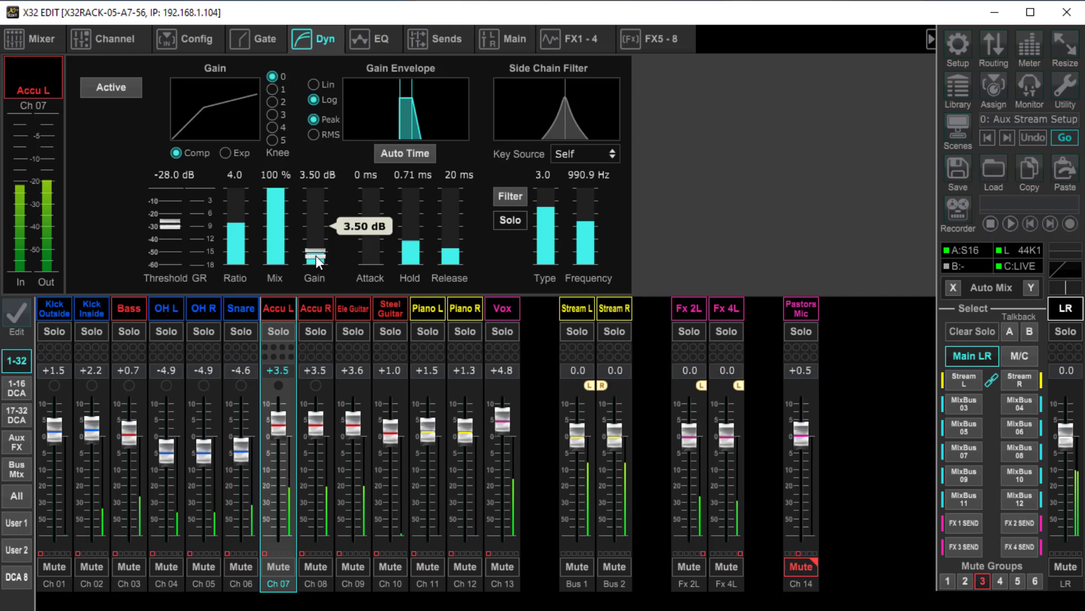
pyautogui.click(426, 313)
pyautogui.click(389, 311)
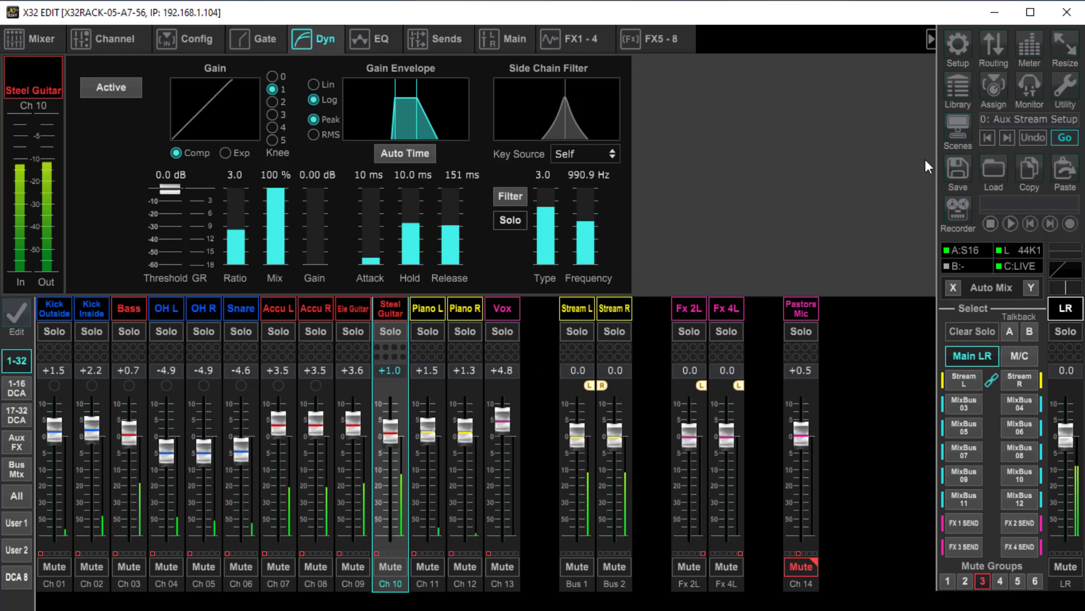
# - Reopen the FX 5 Stereo Fair Compressor, inspect its output gain, input gain and threshold against the bus meters, and close it
pyautogui.click(654, 38)
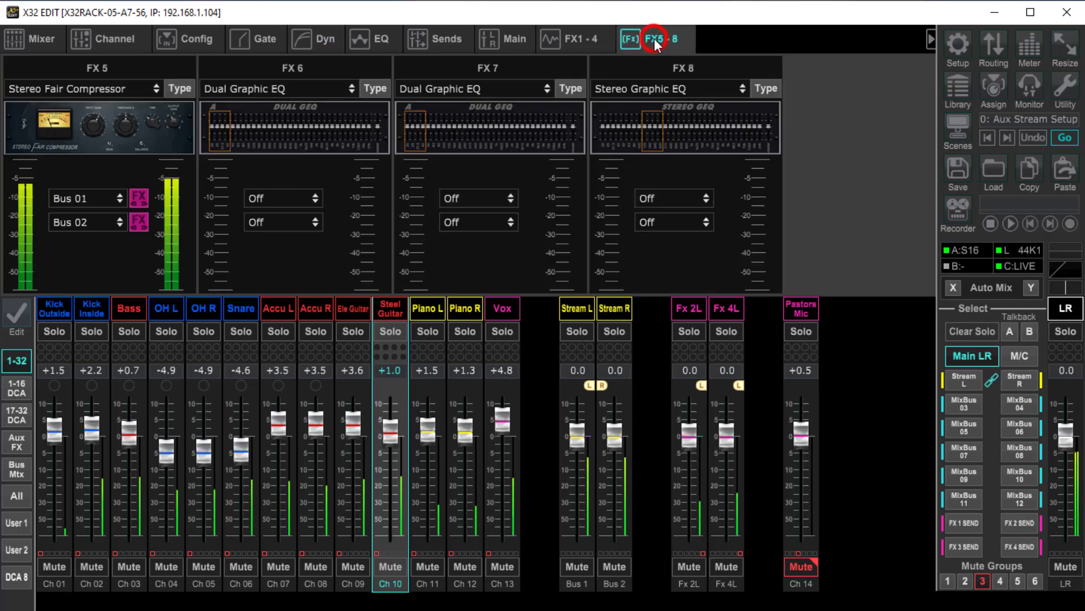
pyautogui.click(160, 145)
pyautogui.moveTo(877, 304)
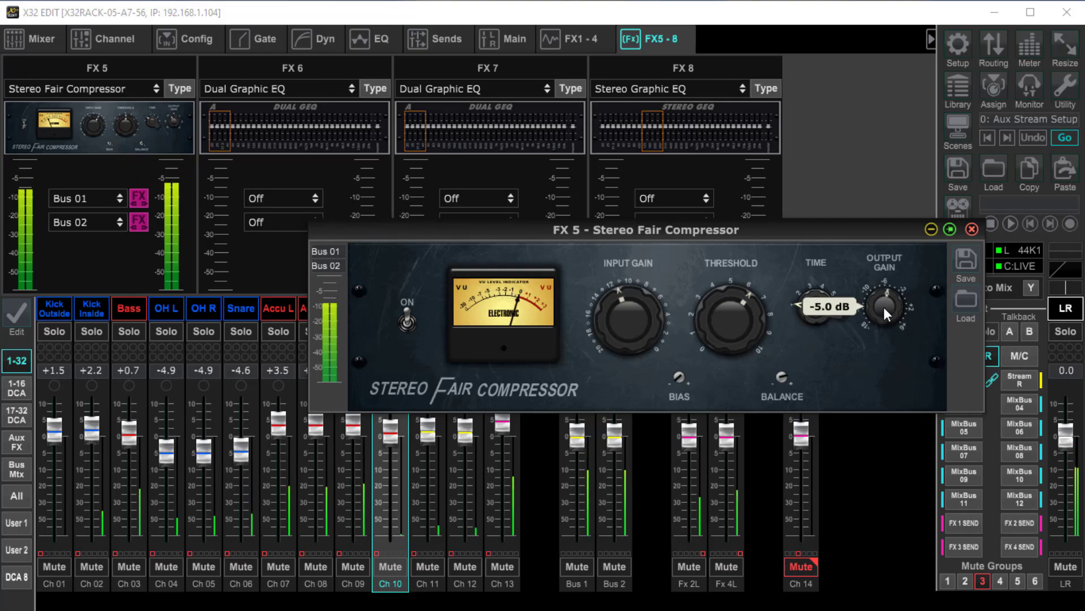
pyautogui.click(172, 179)
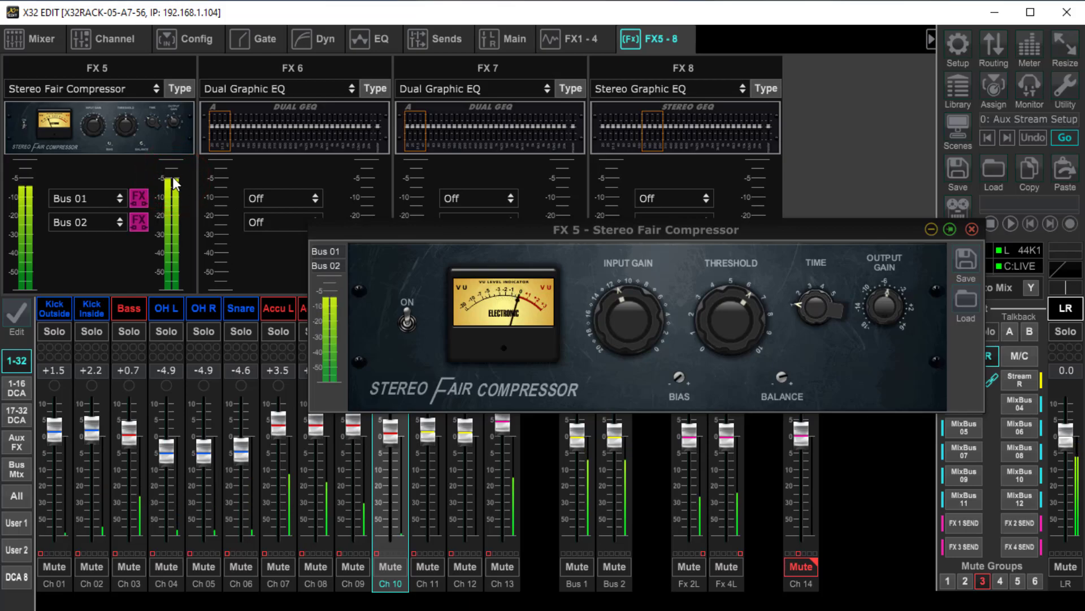
pyautogui.moveTo(610, 299)
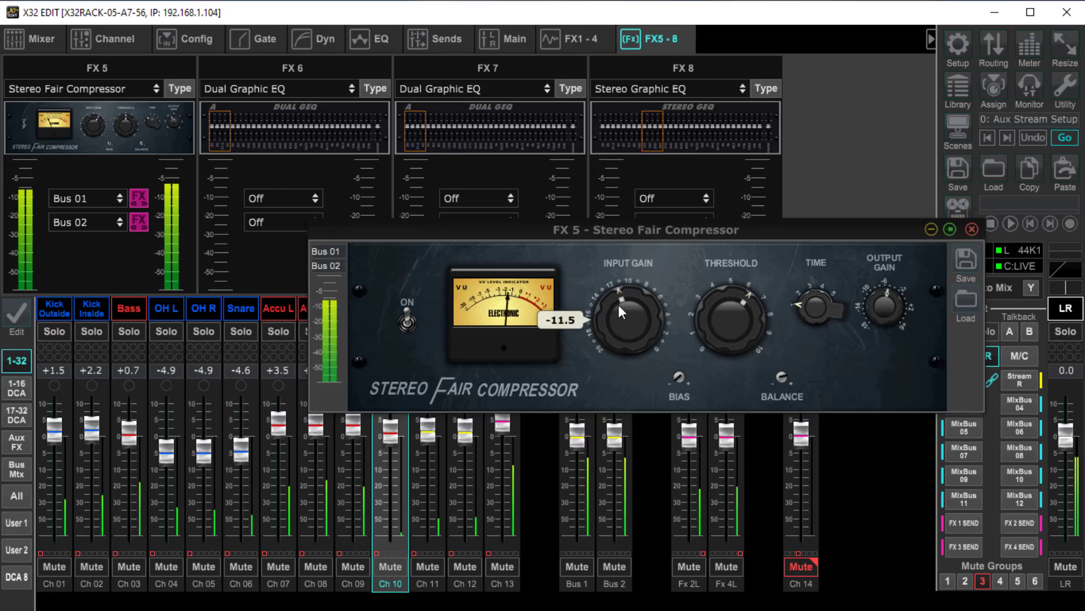
pyautogui.moveTo(715, 321)
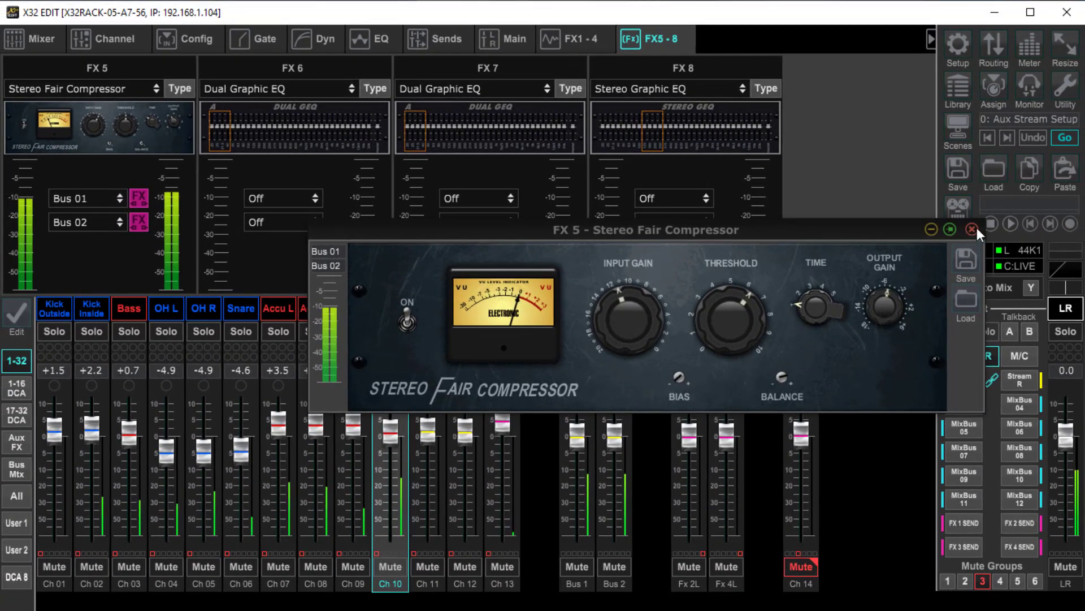
pyautogui.click(972, 228)
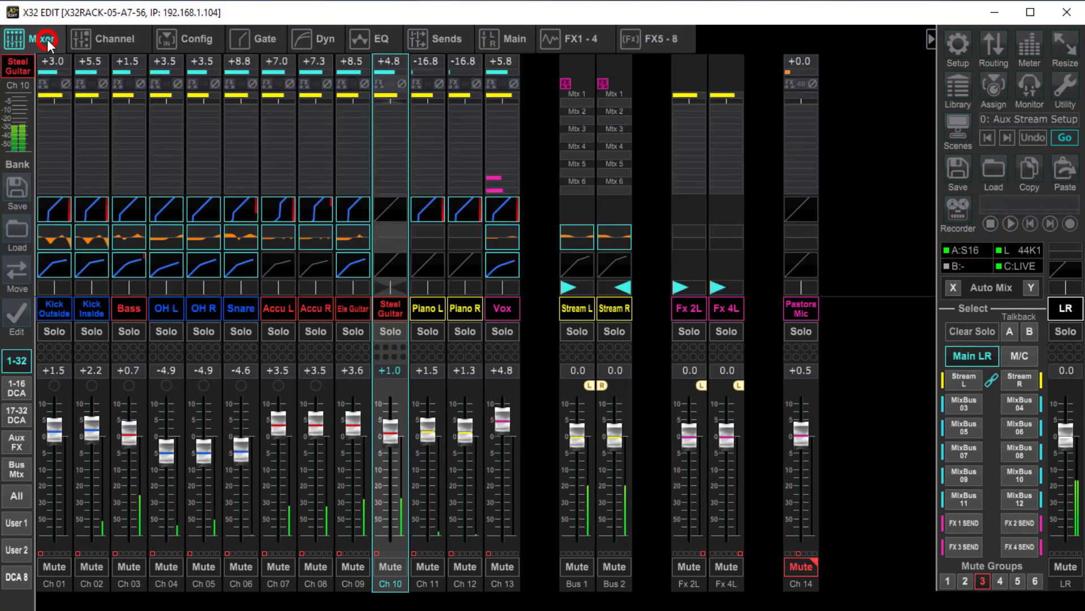
# - Show the mixer overview of all strips and the channel settings of the Steel Guitar channel
pyautogui.click(46, 40)
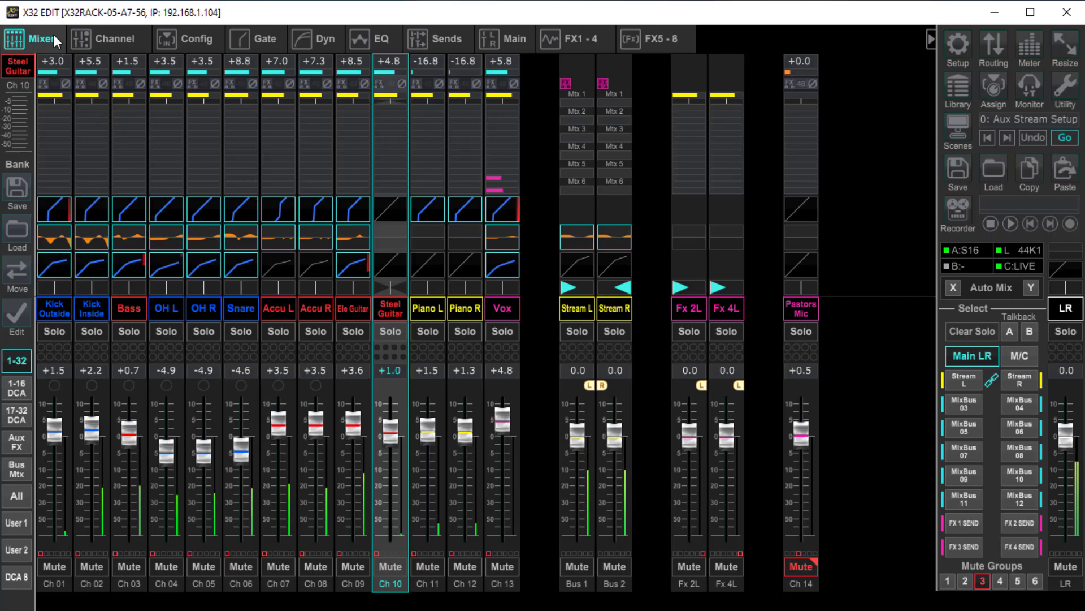
pyautogui.click(113, 45)
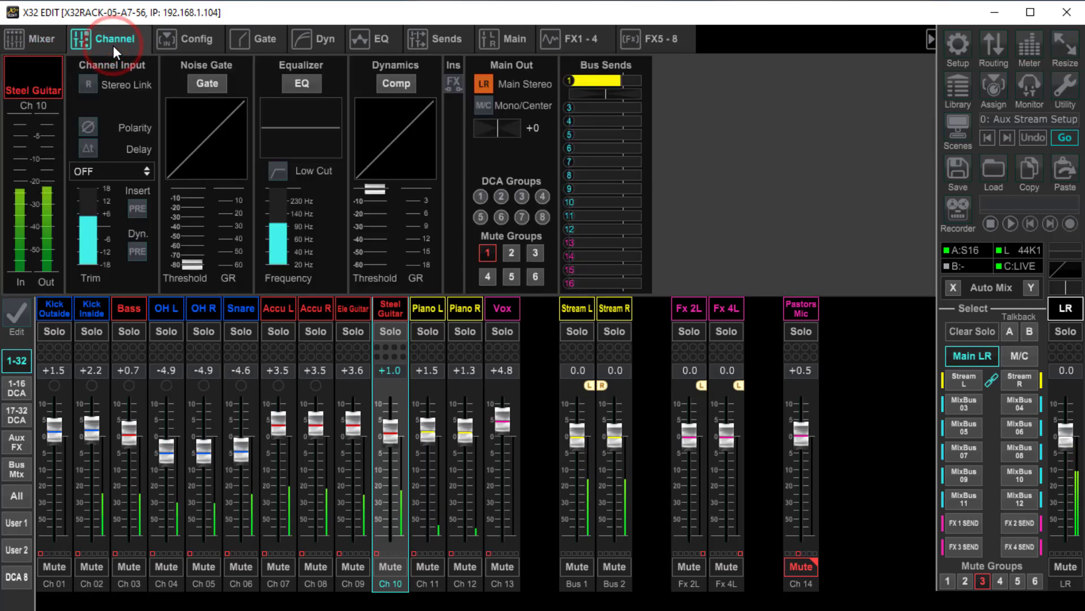